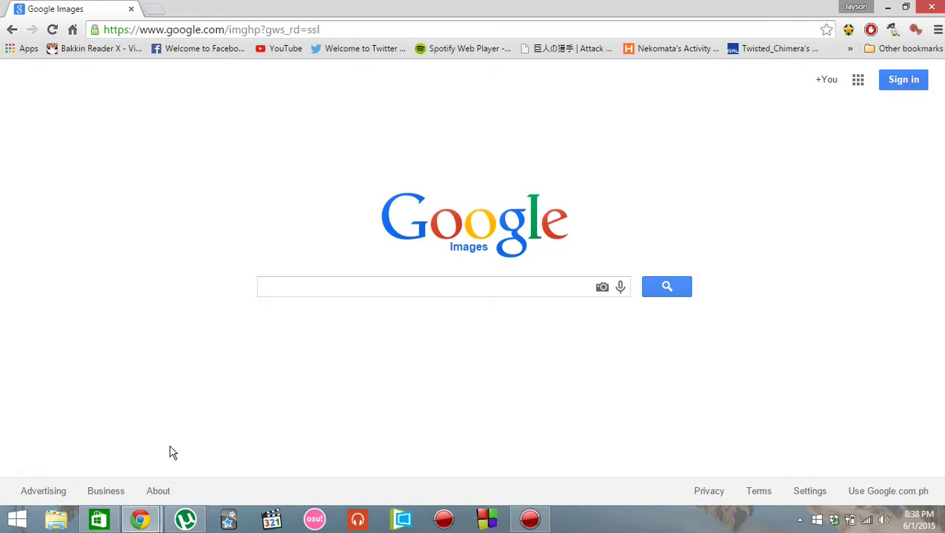
pyautogui.click(185, 519)
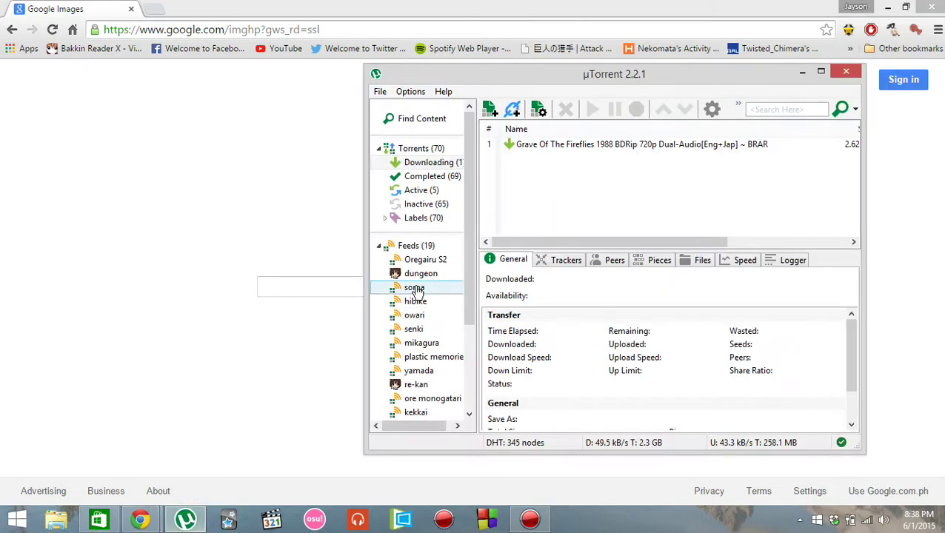
pyautogui.click(240, 198)
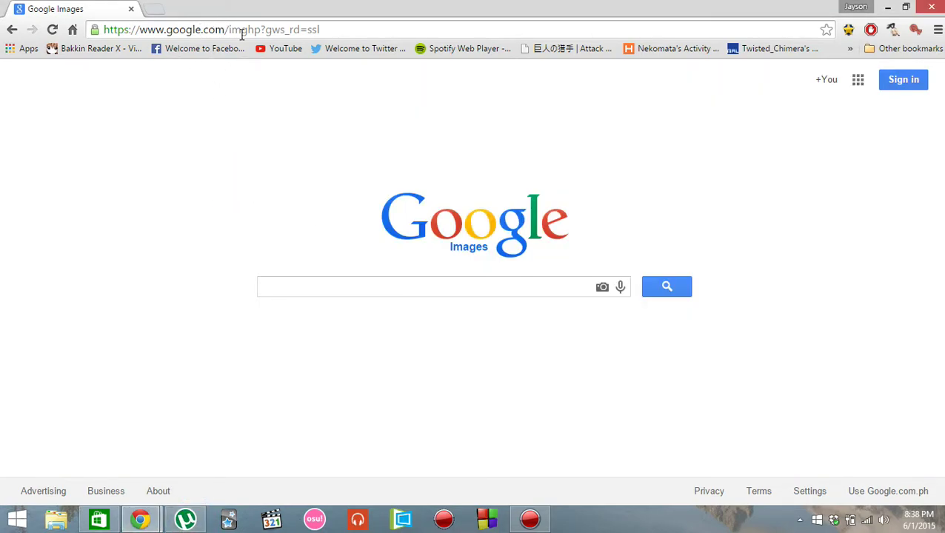
# Step: Open nyaa.se in a new browser tab and close the Google Images tab
pyautogui.click(160, 9)
pyautogui.write('n')
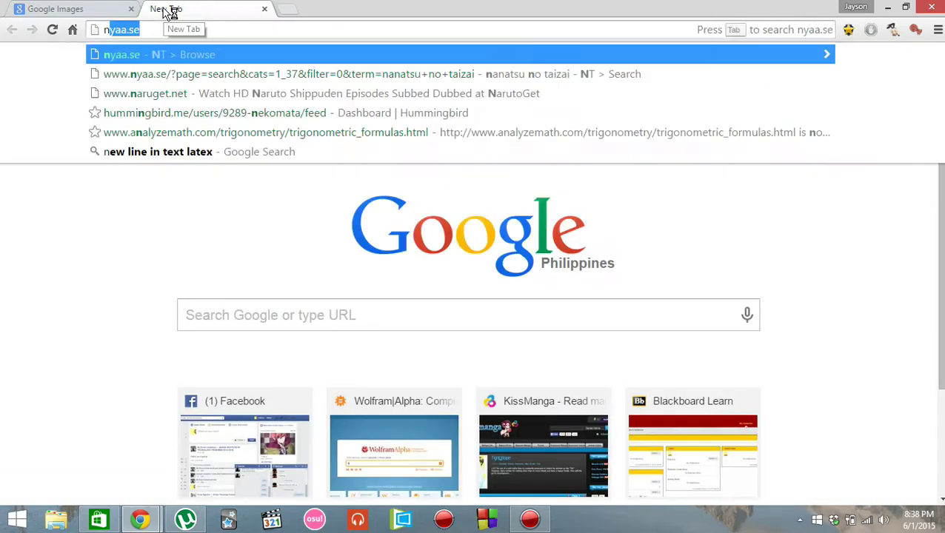
pyautogui.write('tta')
pyautogui.press('BackSpace')
pyautogui.press('BackSpace')
pyautogui.press('BackSpace')
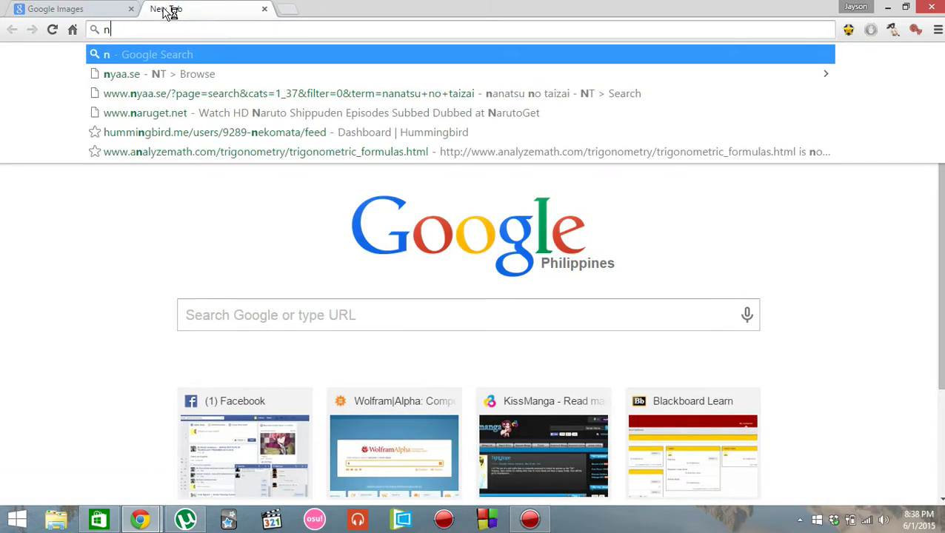
pyautogui.write('yaa')
pyautogui.press('Return')
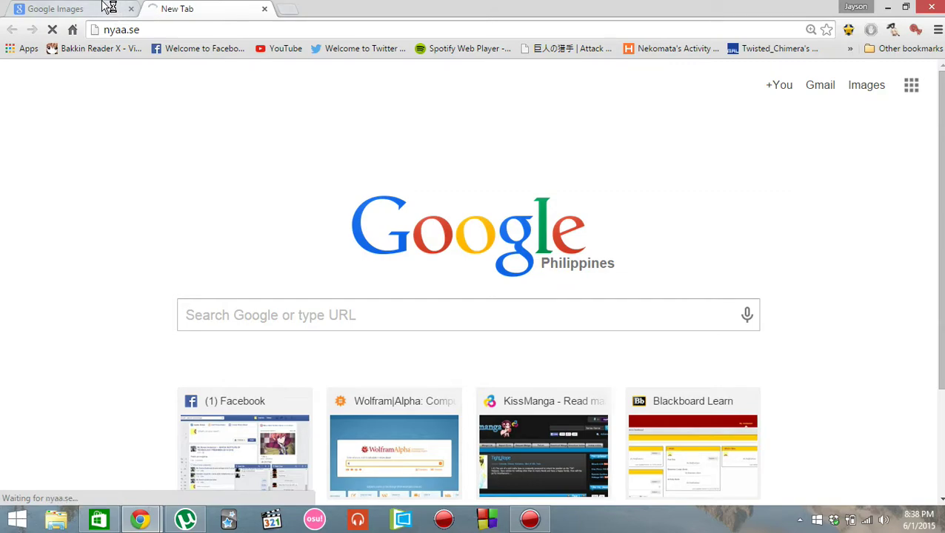
pyautogui.middleClick(104, 4)
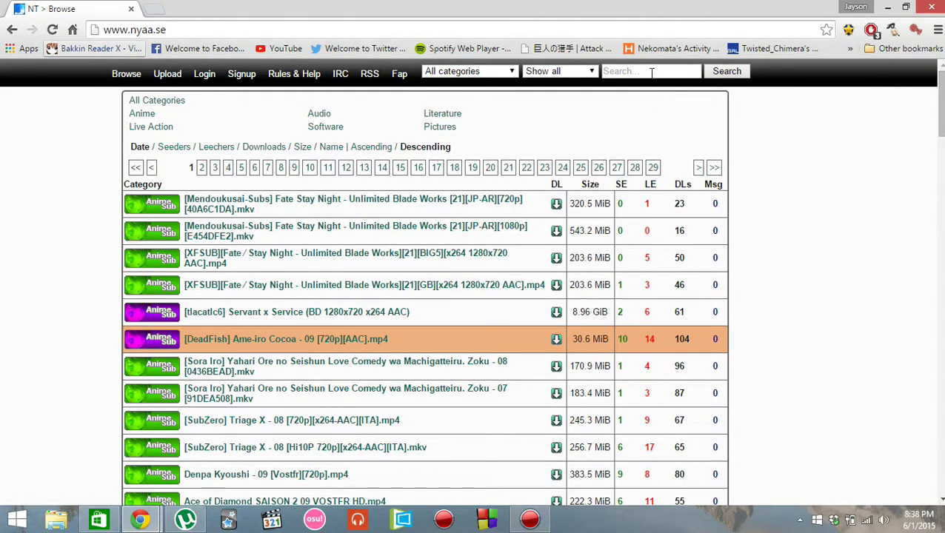
# Step: Search the torrent site for "Shinsekai Yori" within the Anime - English-translated Anime category
pyautogui.click(652, 72)
pyautogui.write('shin')
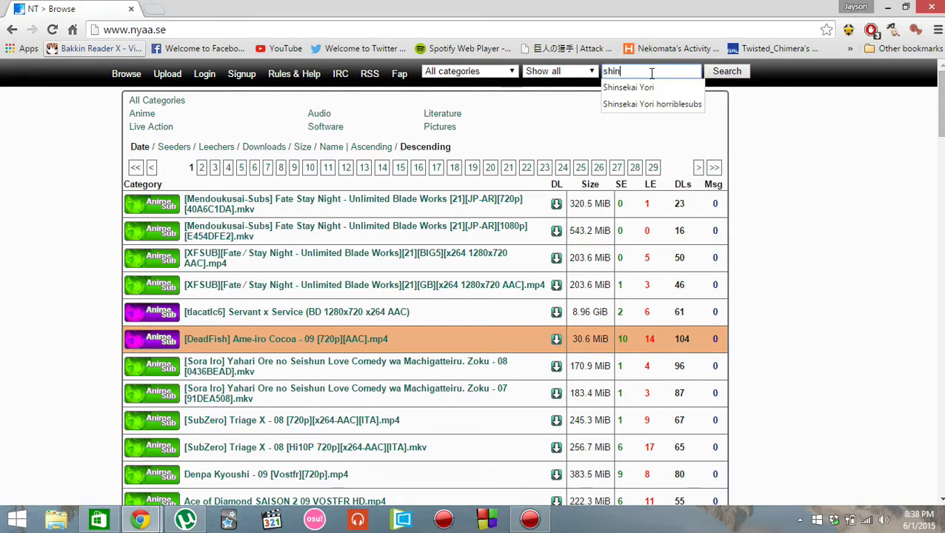
pyautogui.press('Return')
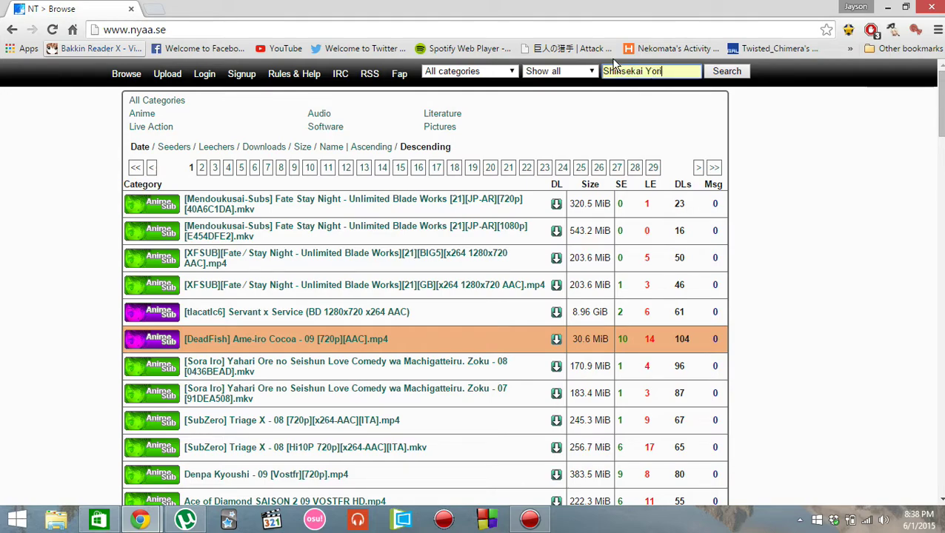
pyautogui.click(495, 73)
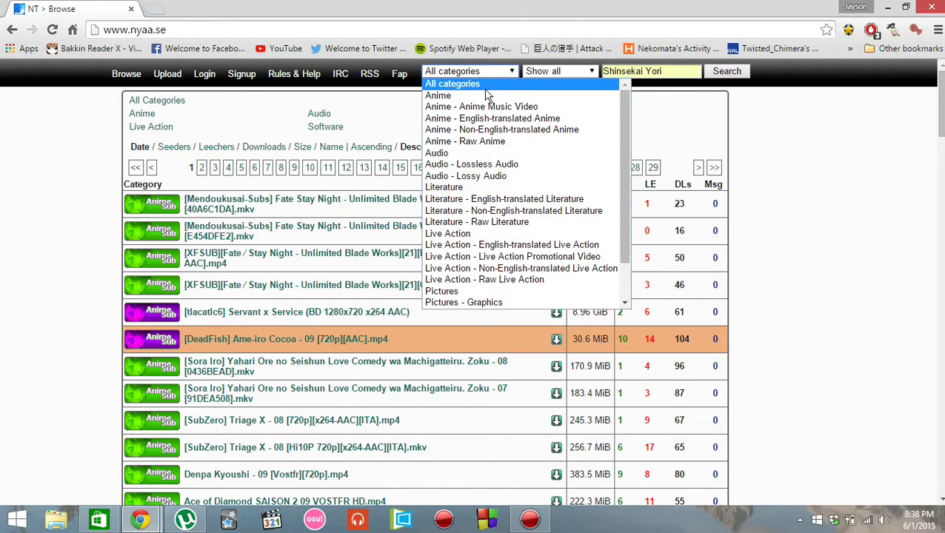
pyautogui.click(511, 119)
pyautogui.click(729, 72)
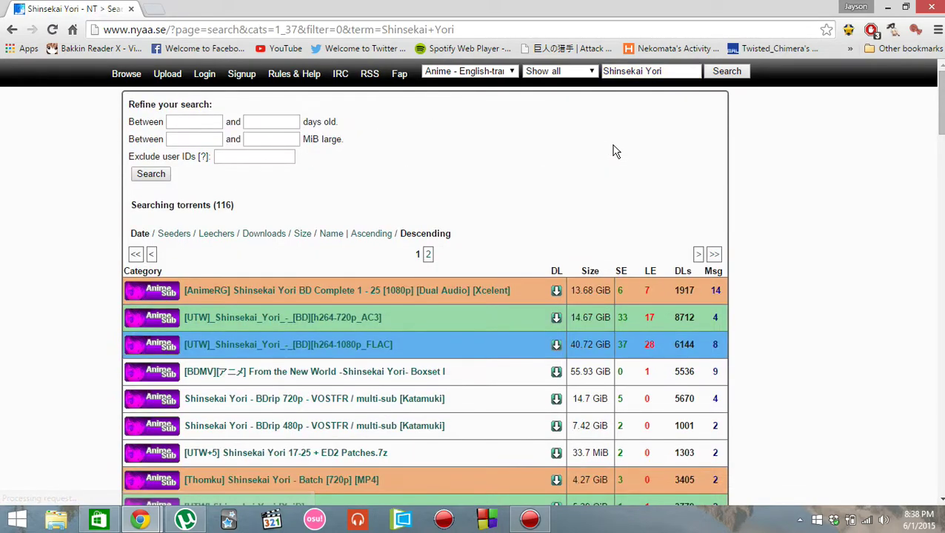
# Step: Open the RSS feed of the Shinsekai Yori search results in a separate tab and copy its URL
pyautogui.scroll(-4, 418, 181)
pyautogui.scroll(3, 425, 185)
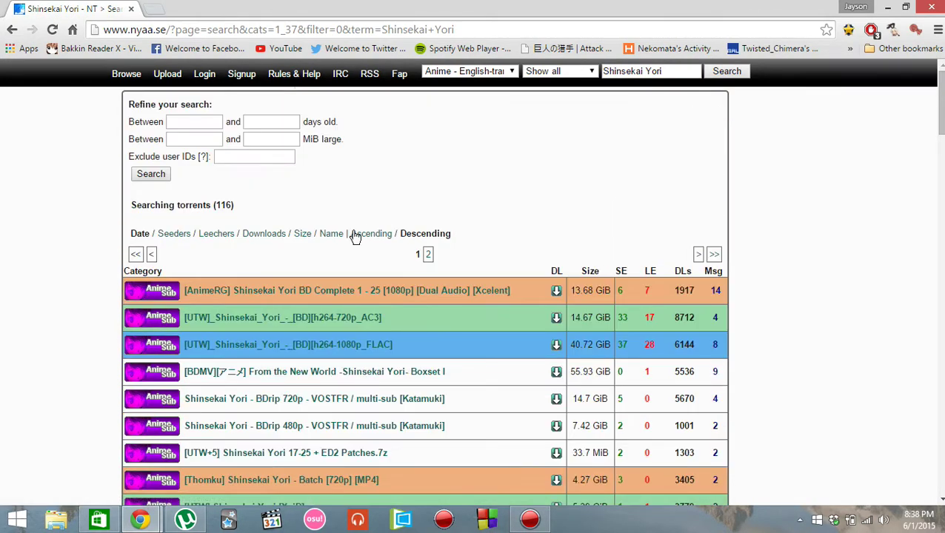
pyautogui.scroll(-2, 333, 255)
pyautogui.scroll(3, 422, 104)
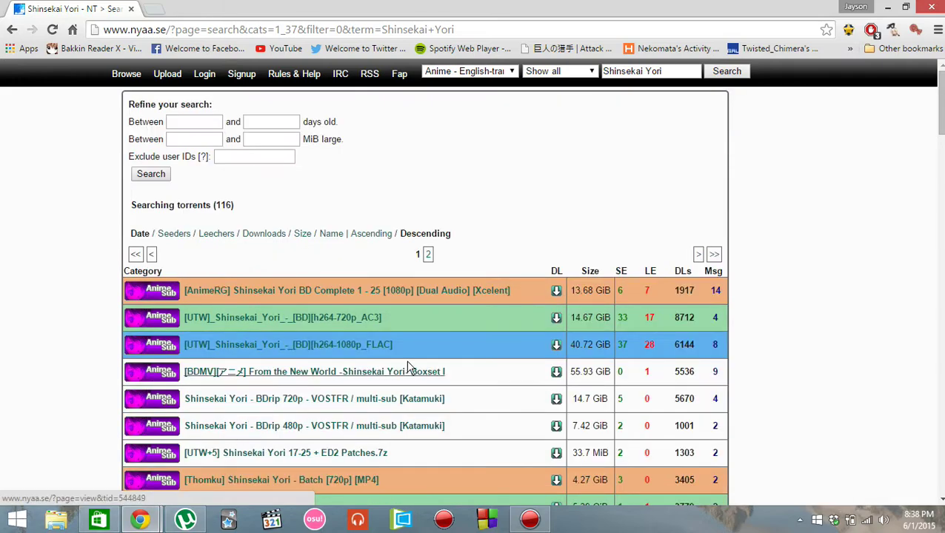
pyautogui.middleClick(368, 76)
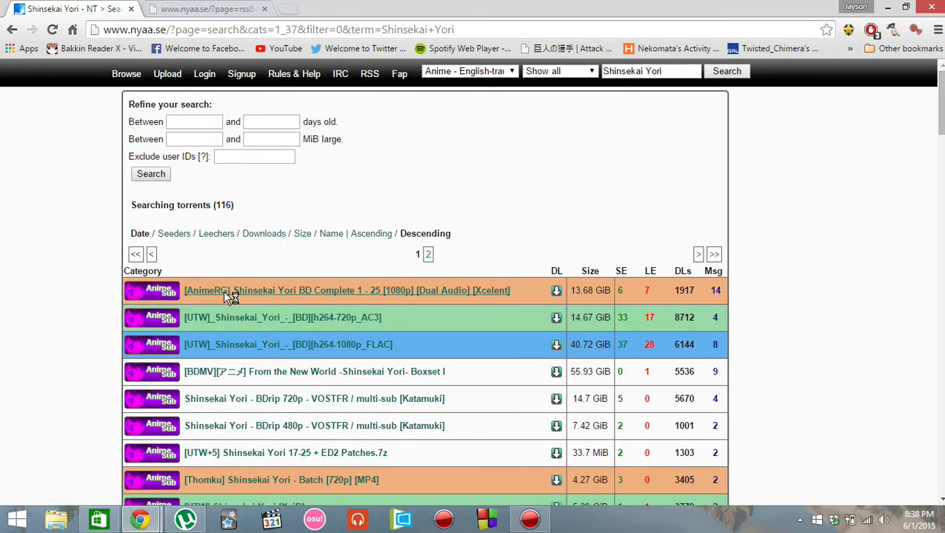
pyautogui.scroll(-1, 223, 291)
pyautogui.click(180, 8)
pyautogui.click(228, 30)
pyautogui.rightClick(228, 30)
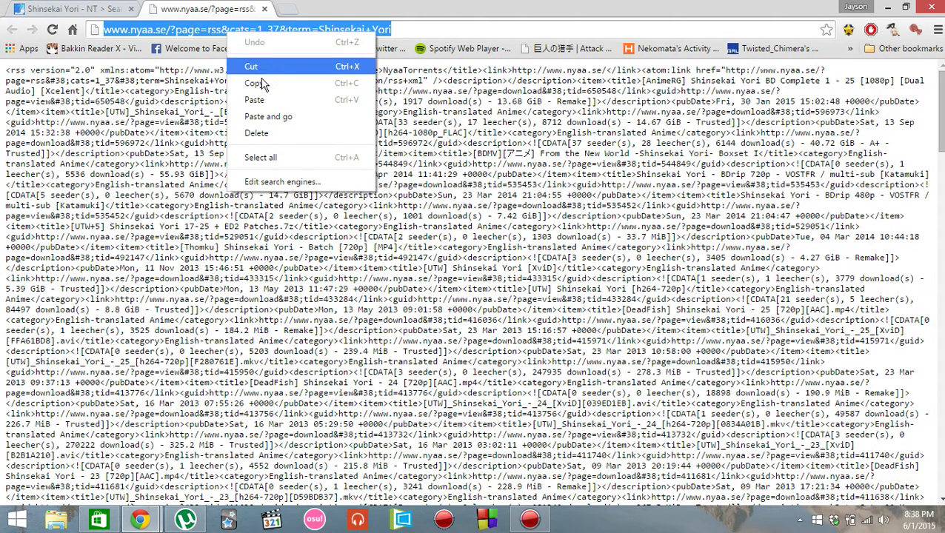
pyautogui.click(260, 79)
# Step: Switch to µTorrent and add an RSS feed with the copied URL and the custom alias "Shinsekai", without automatic downloading of all items
pyautogui.click(185, 519)
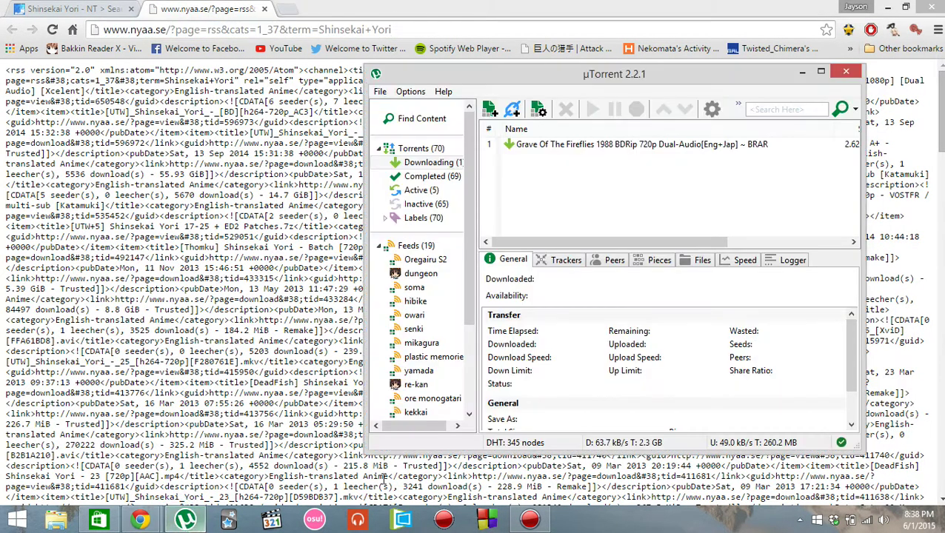
pyautogui.rightClick(434, 249)
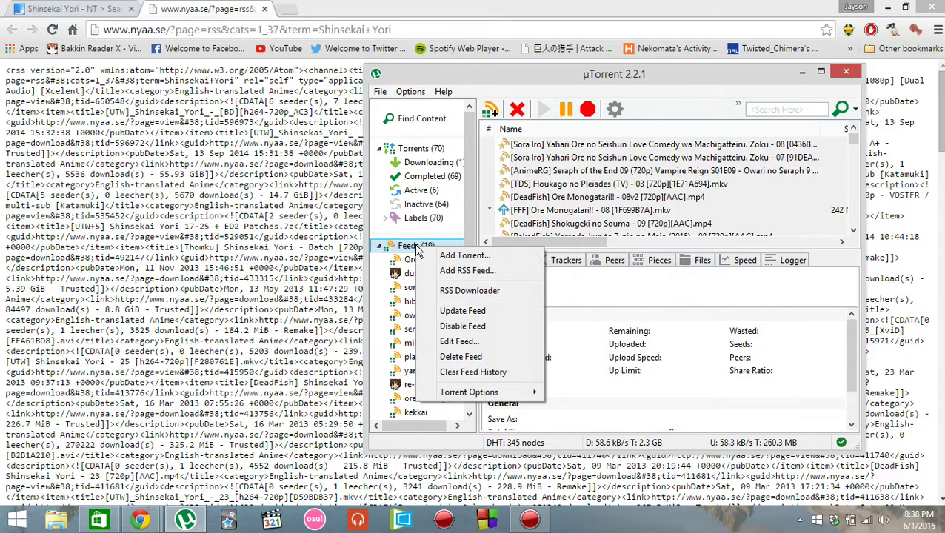
pyautogui.click(460, 271)
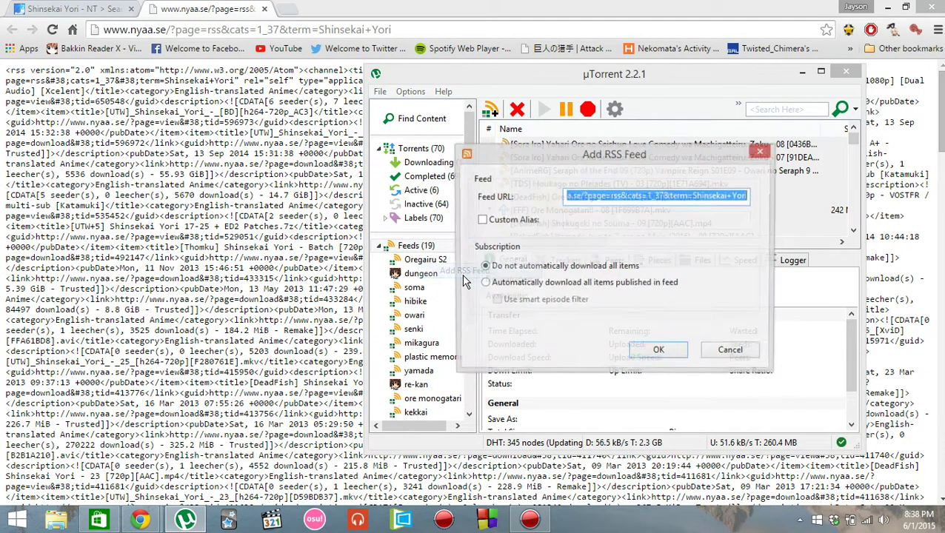
pyautogui.rightClick(582, 193)
pyautogui.click(660, 252)
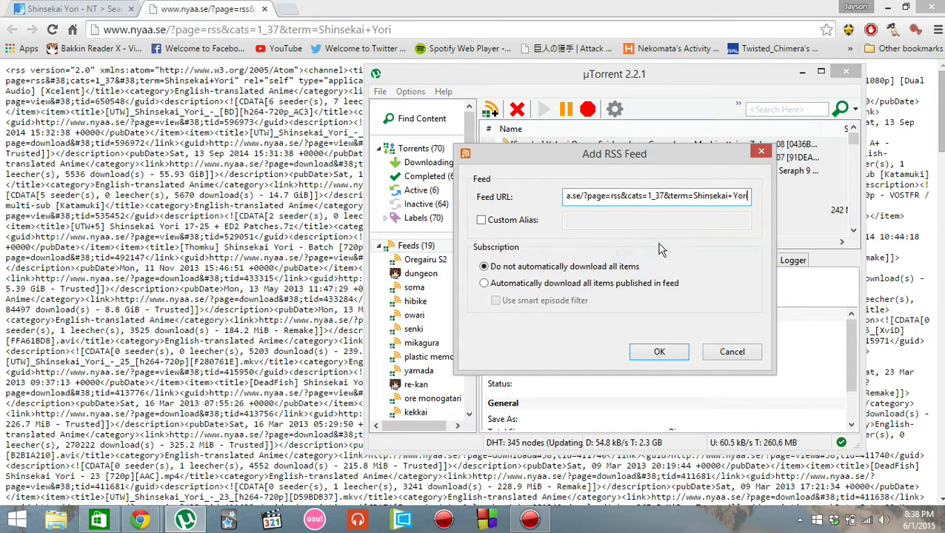
pyautogui.click(512, 220)
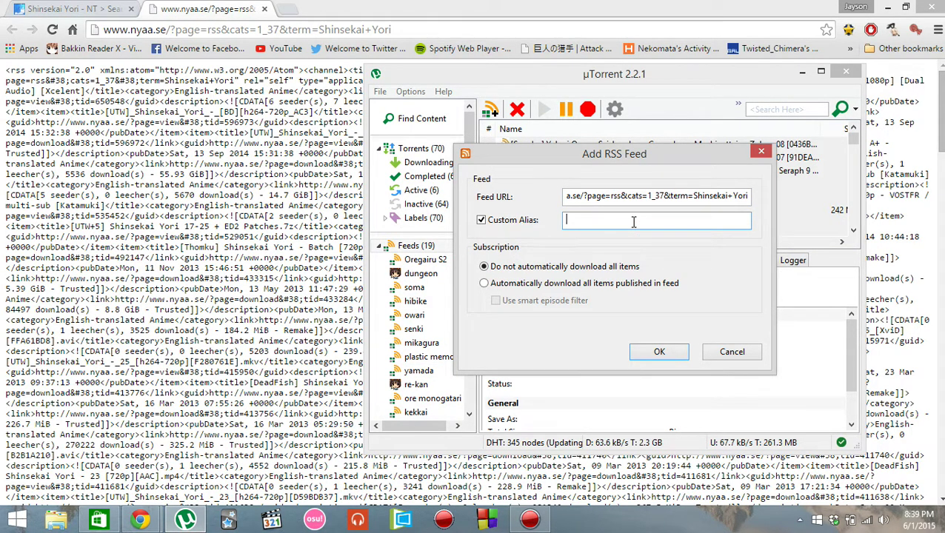
pyautogui.write('Shinsekai')
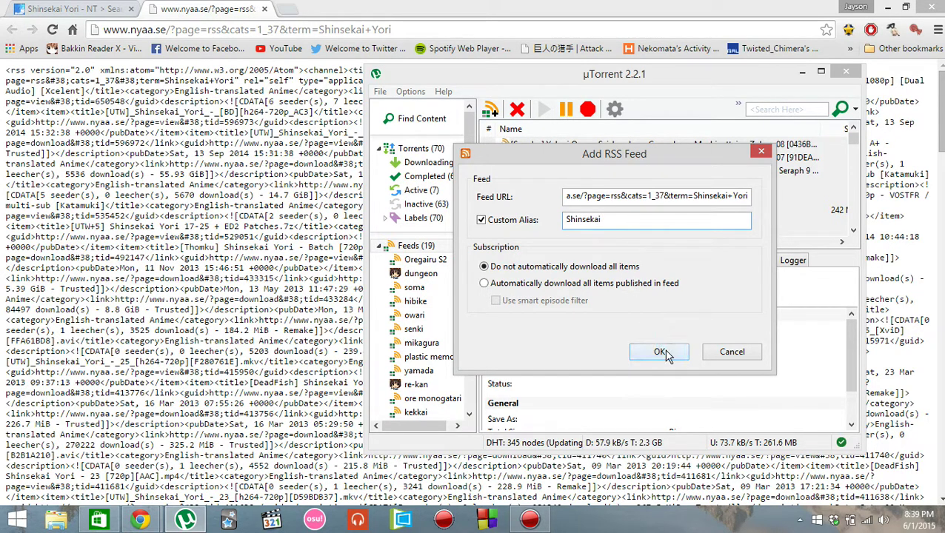
pyautogui.click(660, 352)
# Step: Examine the releases listed in the Shinsekai feed
pyautogui.scroll(-3, 413, 264)
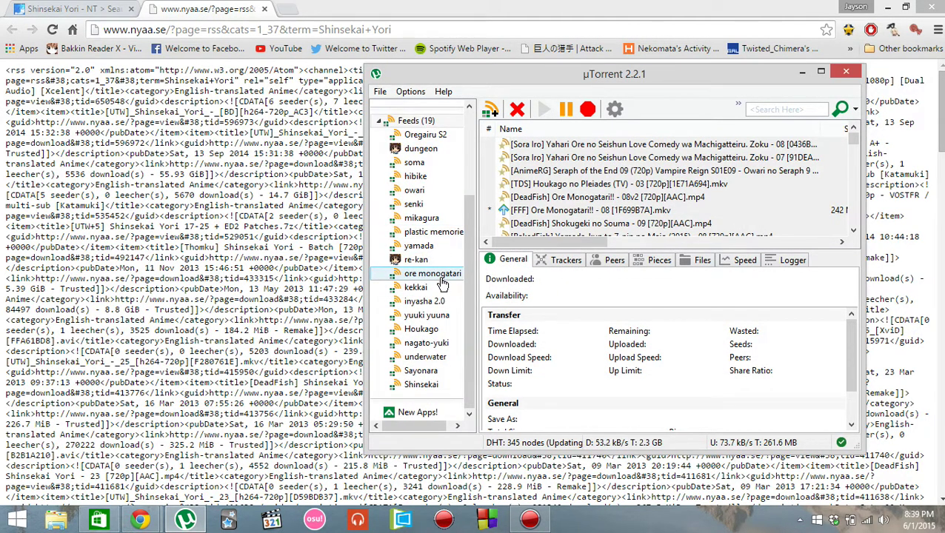
pyautogui.click(422, 387)
pyautogui.click(426, 387)
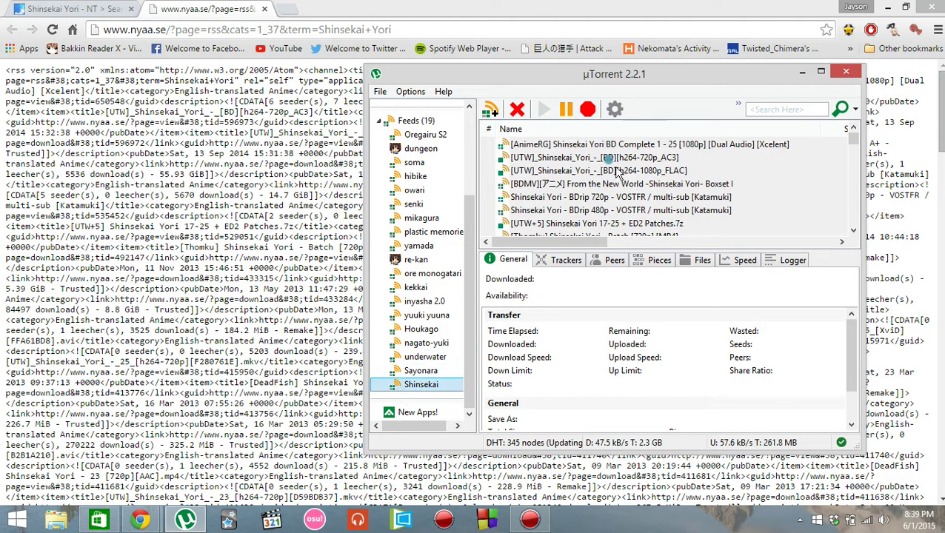
pyautogui.scroll(-10, 617, 174)
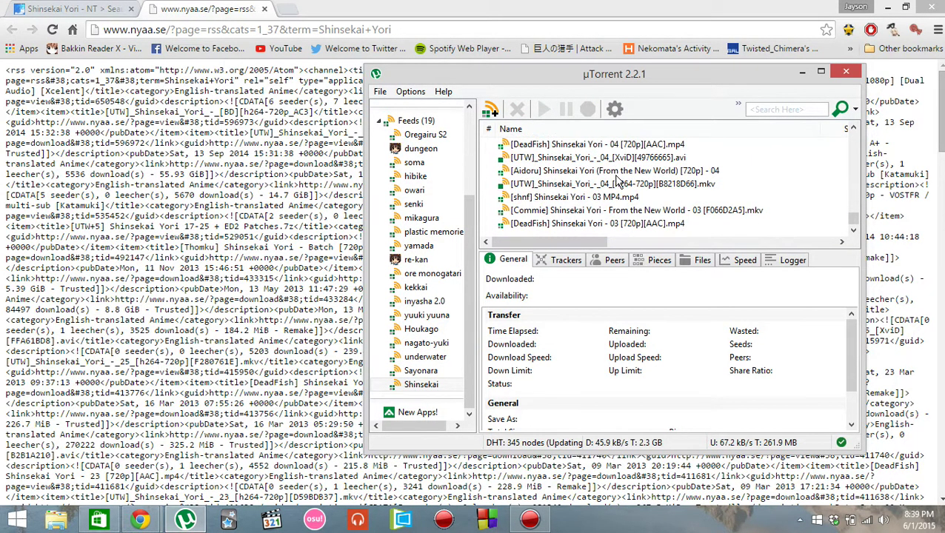
pyautogui.moveTo(852, 220); pyautogui.dragTo(851, 130)
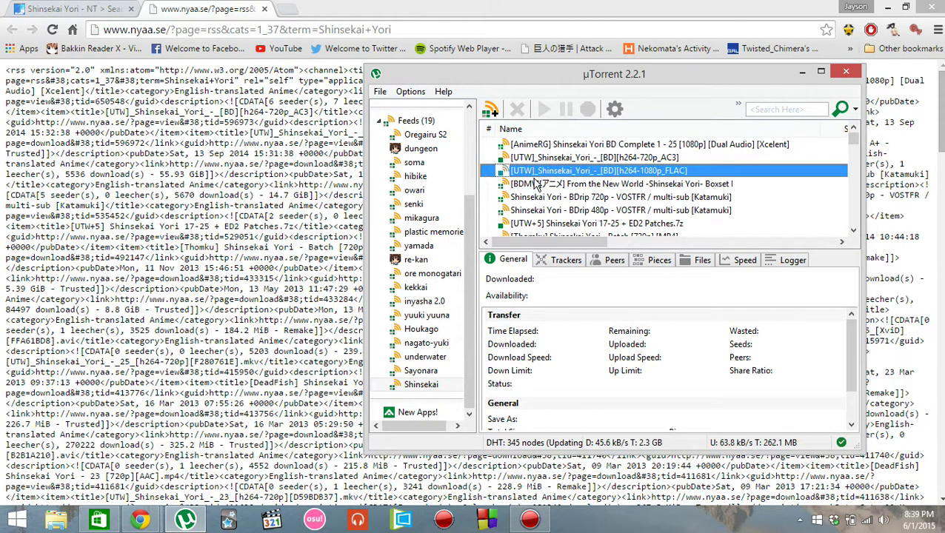
# Step: Open the RSS Downloader and add a favorites filter named "Shinsekai"
pyautogui.rightClick(430, 123)
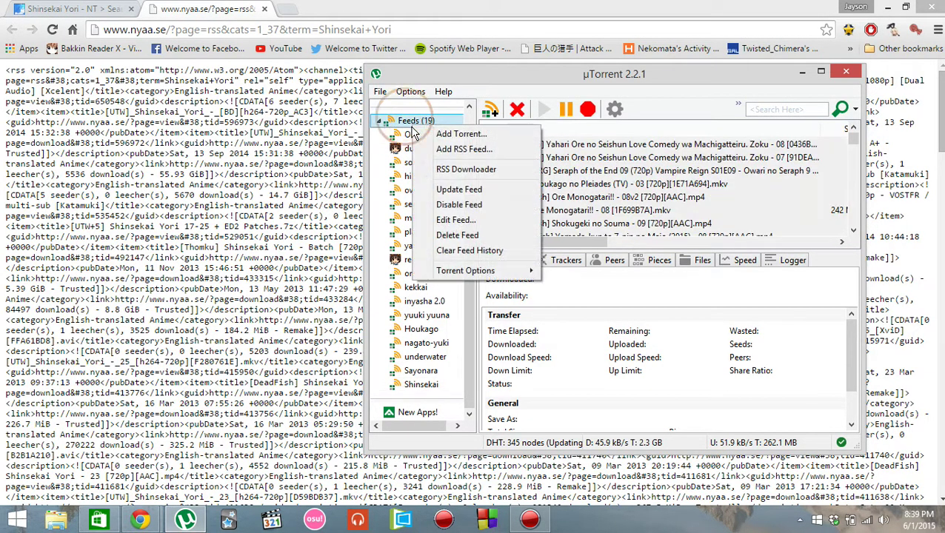
pyautogui.click(445, 170)
pyautogui.moveTo(536, 248); pyautogui.dragTo(526, 320)
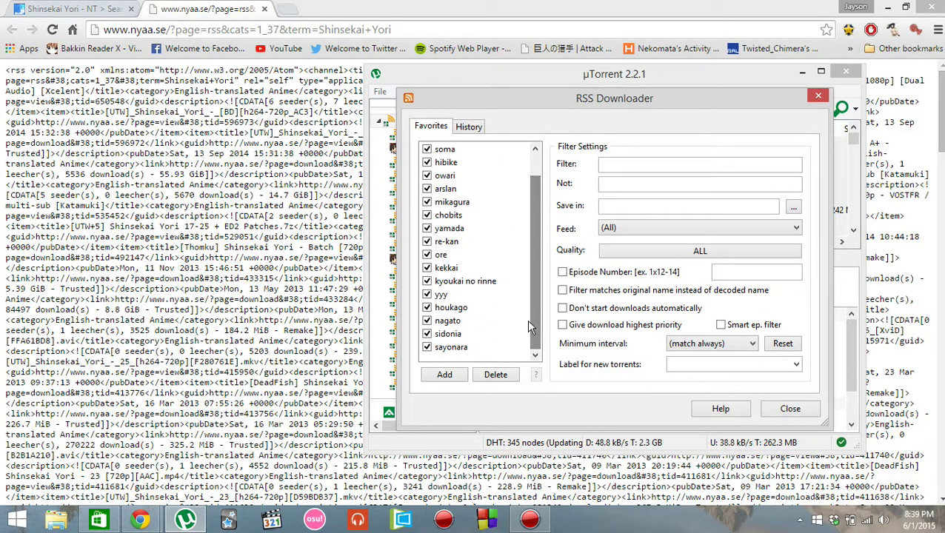
pyautogui.click(445, 376)
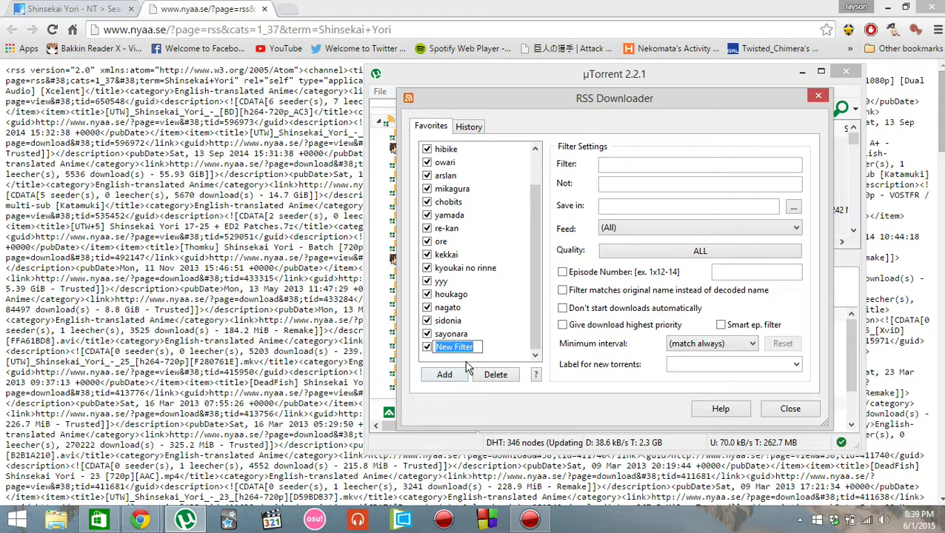
pyautogui.write('Shinsekai')
pyautogui.press('Return')
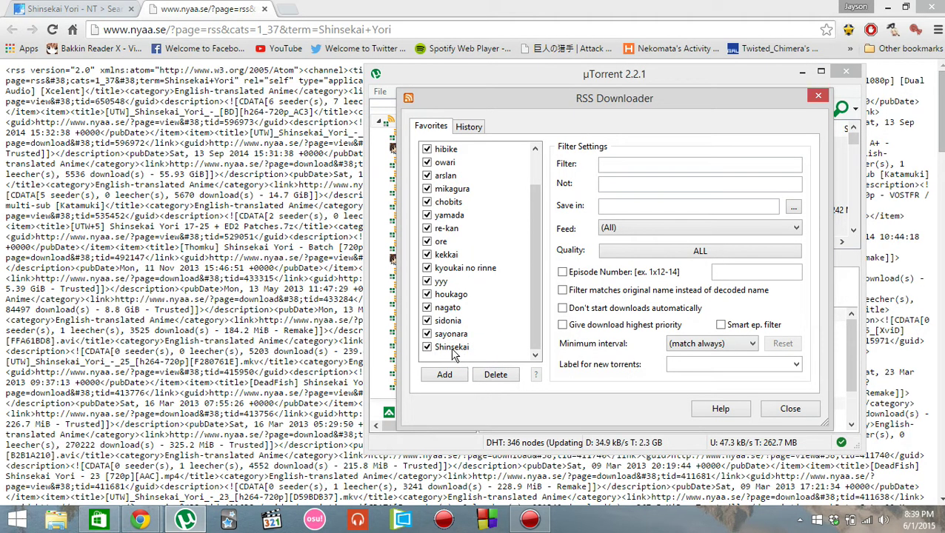
# Step: Set the Shinsekai favorite's filter text to *utw* and its feed to Shinsekai, consulting the site's search results for the release group
pyautogui.click(452, 350)
pyautogui.click(607, 165)
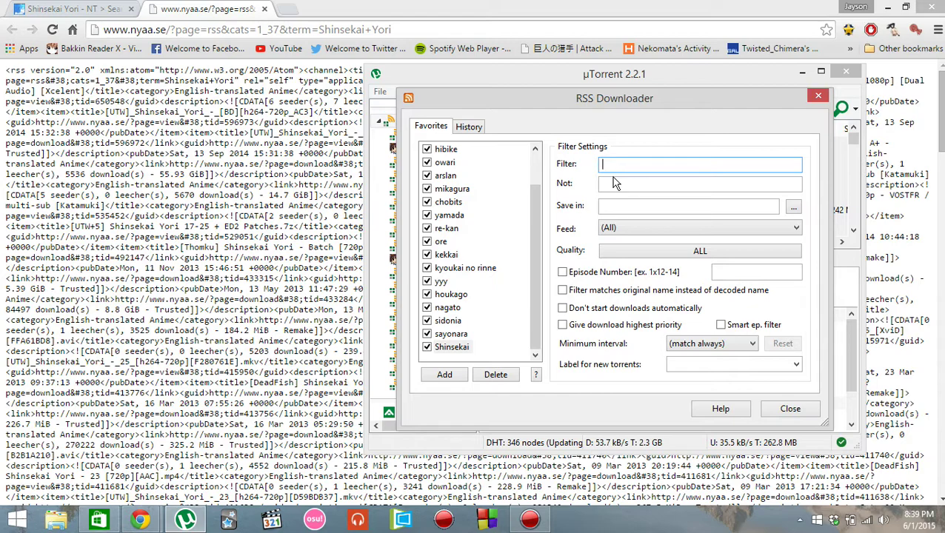
pyautogui.write('**')
pyautogui.press('BackSpace')
pyautogui.click(102, 10)
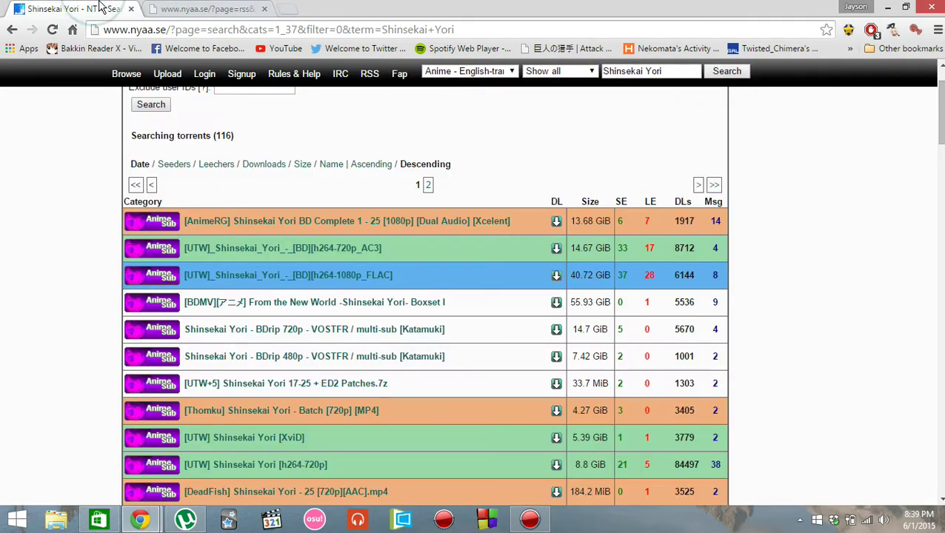
pyautogui.click(185, 520)
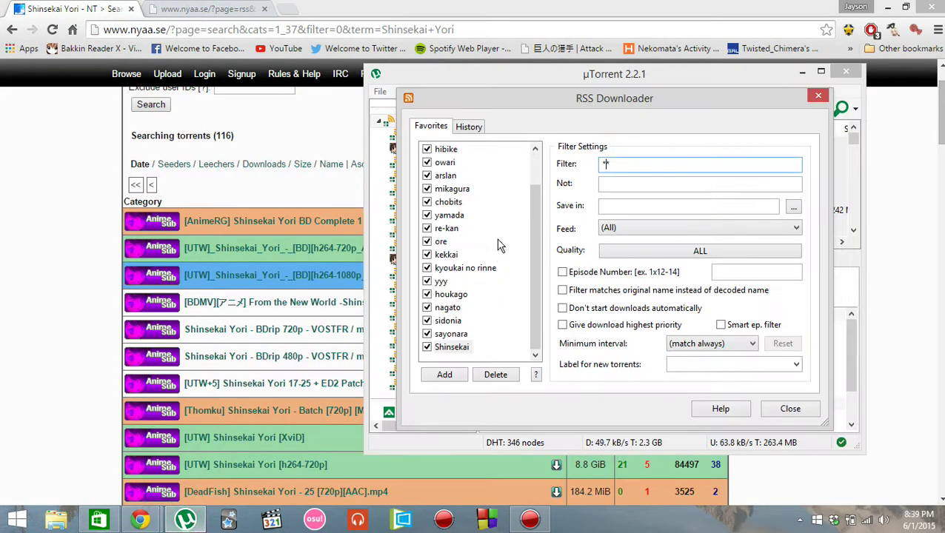
pyautogui.click(607, 167)
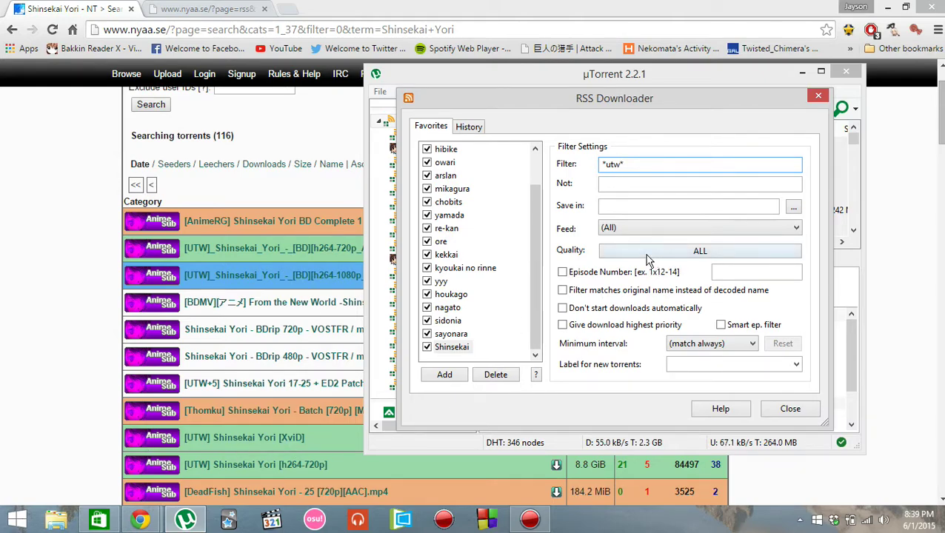
pyautogui.click(646, 228)
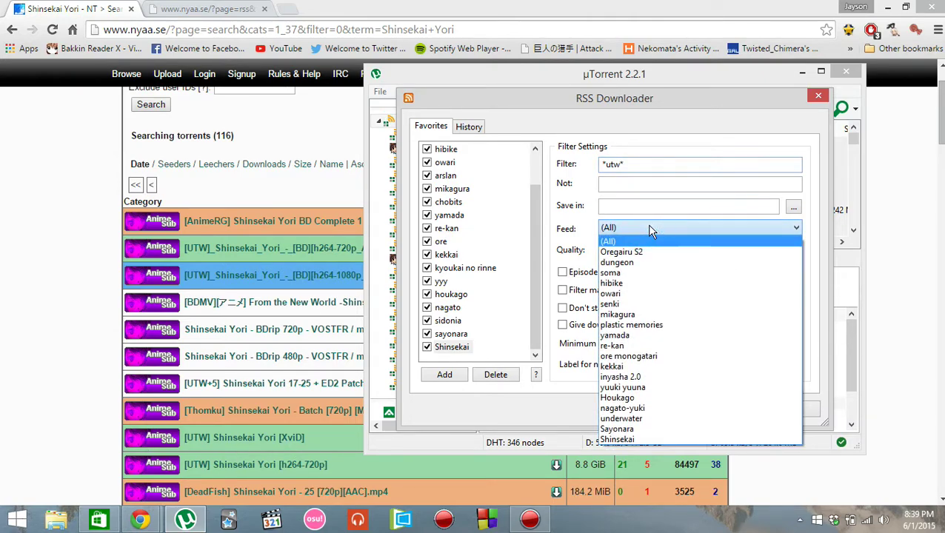
pyautogui.click(639, 439)
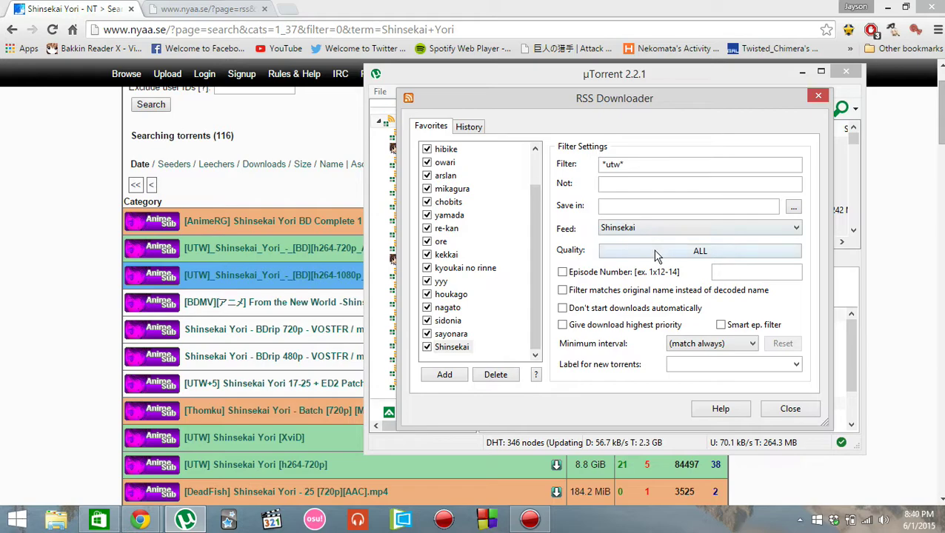
# Step: Check the Shinsekai favorite's matching releases and delete all [UTW] Shinsekai Yori entries from the RSS download history
pyautogui.click(536, 375)
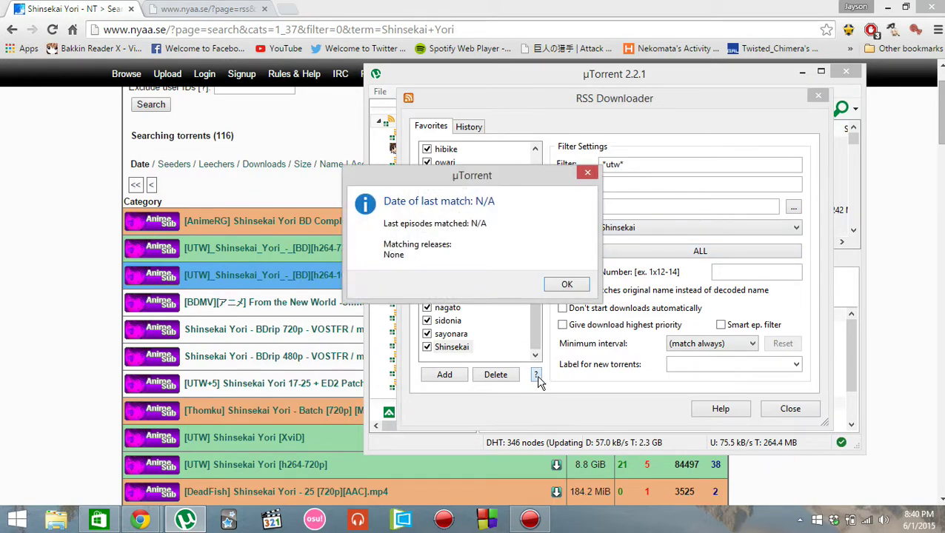
pyautogui.click(565, 286)
pyautogui.click(468, 126)
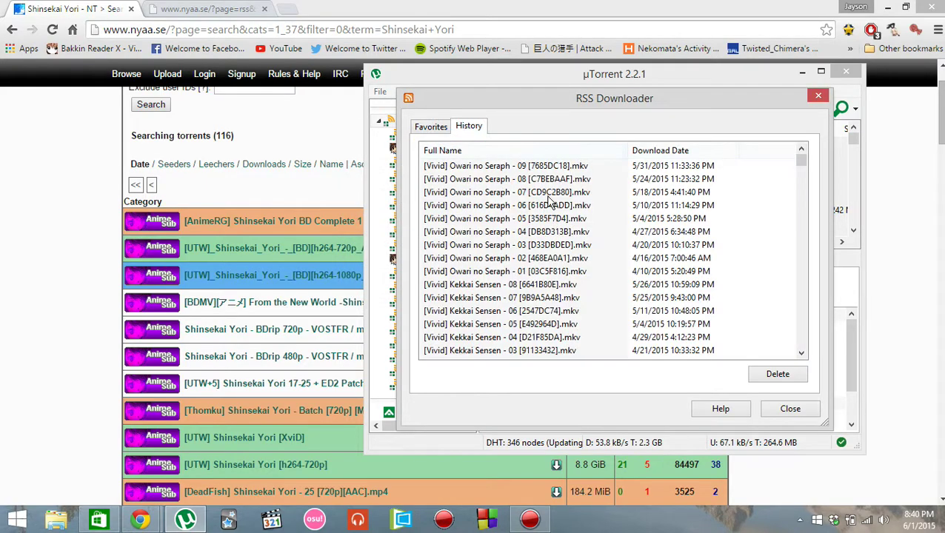
pyautogui.moveTo(802, 161); pyautogui.dragTo(801, 189)
pyautogui.click(516, 312)
pyautogui.scroll(14, 517, 313)
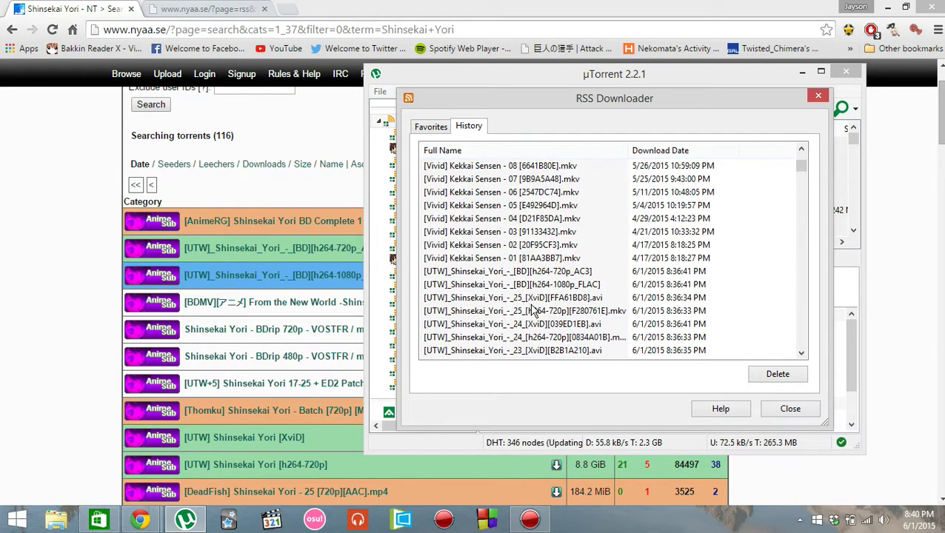
pyautogui.moveTo(510, 274); pyautogui.dragTo(518, 355)
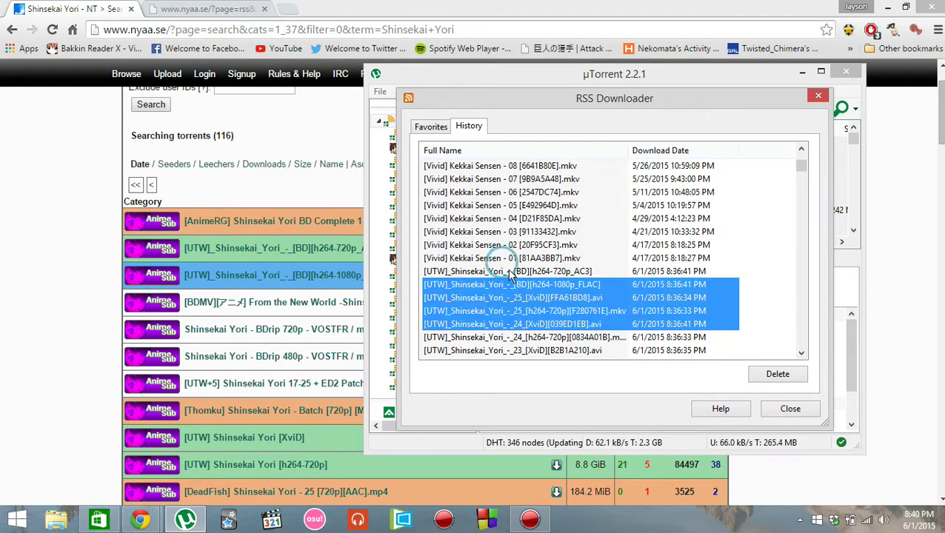
pyautogui.click(777, 374)
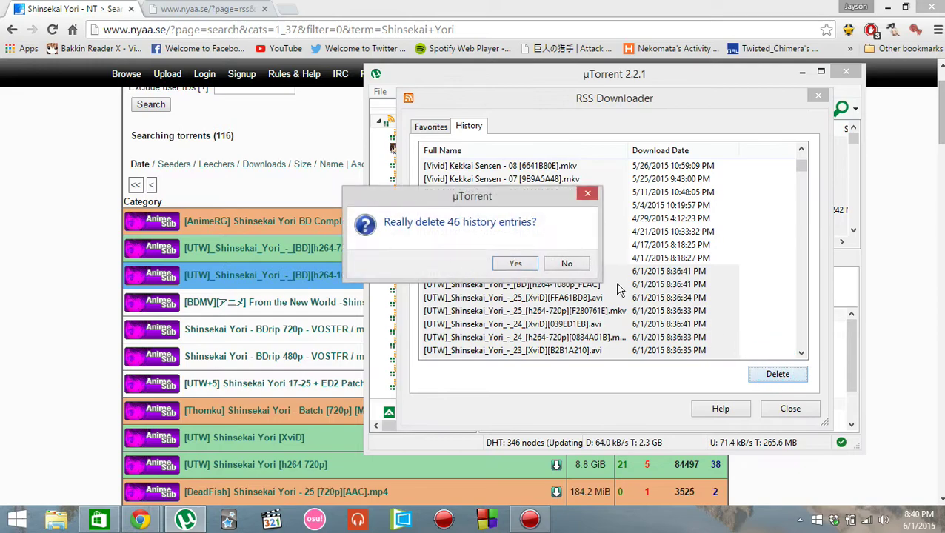
pyautogui.click(515, 264)
# Step: Return to the favorites and check the releases matching the Shinsekai filter again
pyautogui.click(430, 125)
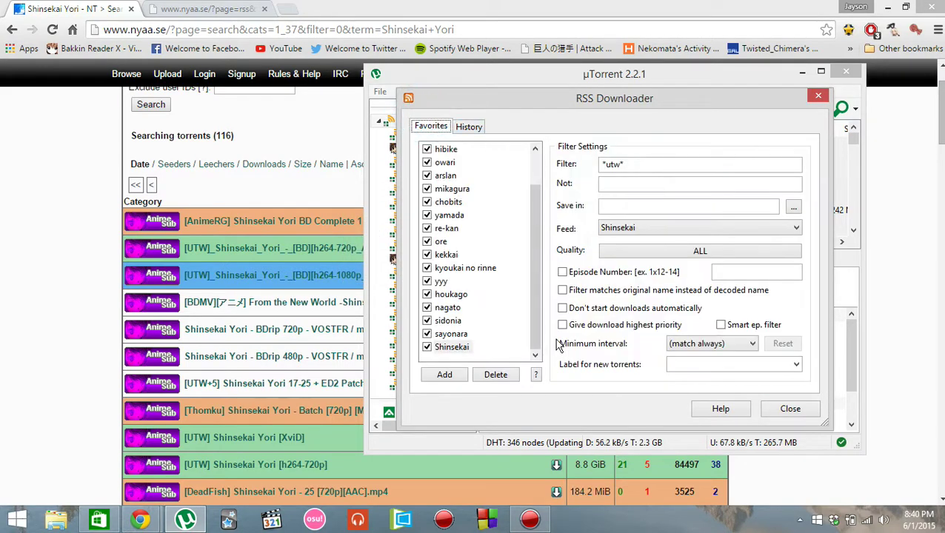
pyautogui.click(536, 375)
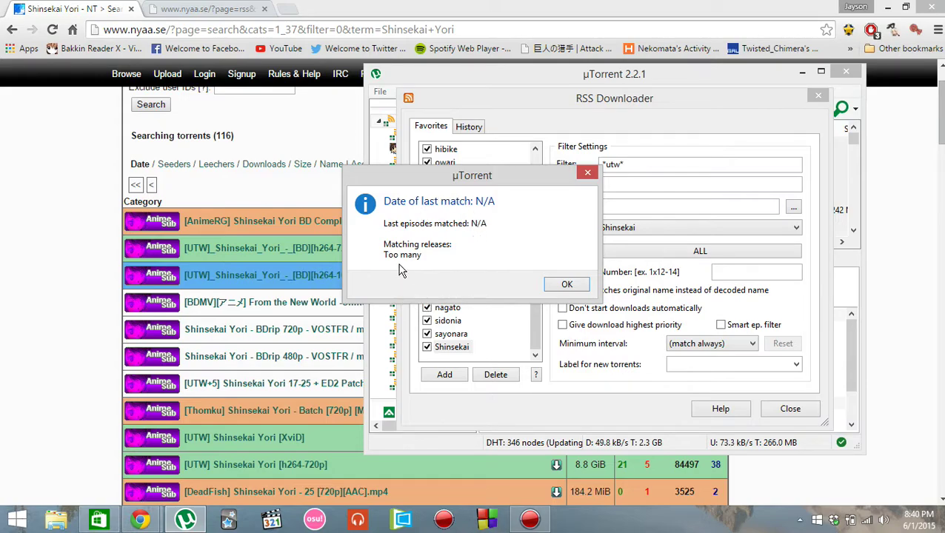
pyautogui.click(564, 286)
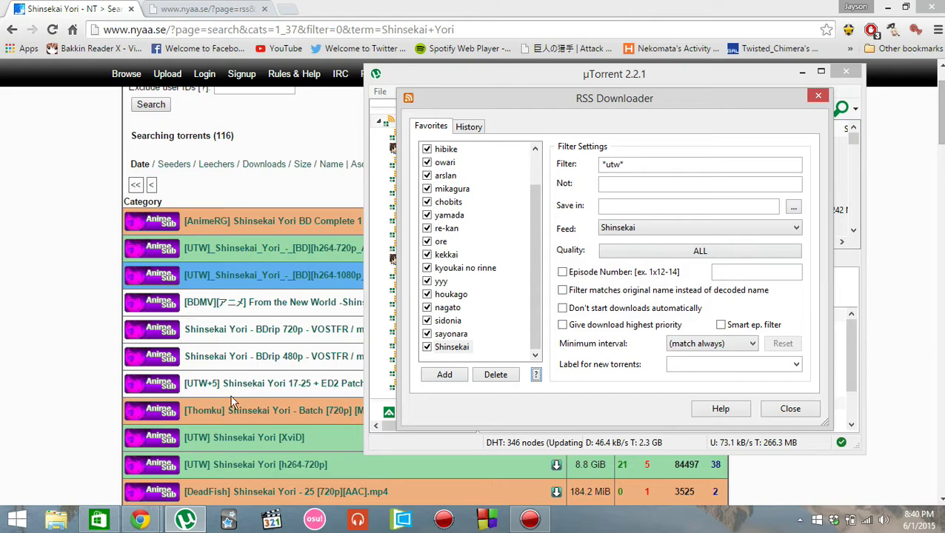
pyautogui.click(537, 375)
# Step: Set the Shinsekai favorite's filter text to *Animerg* and check its matching releases
pyautogui.click(605, 180)
pyautogui.moveTo(623, 164); pyautogui.dragTo(613, 164)
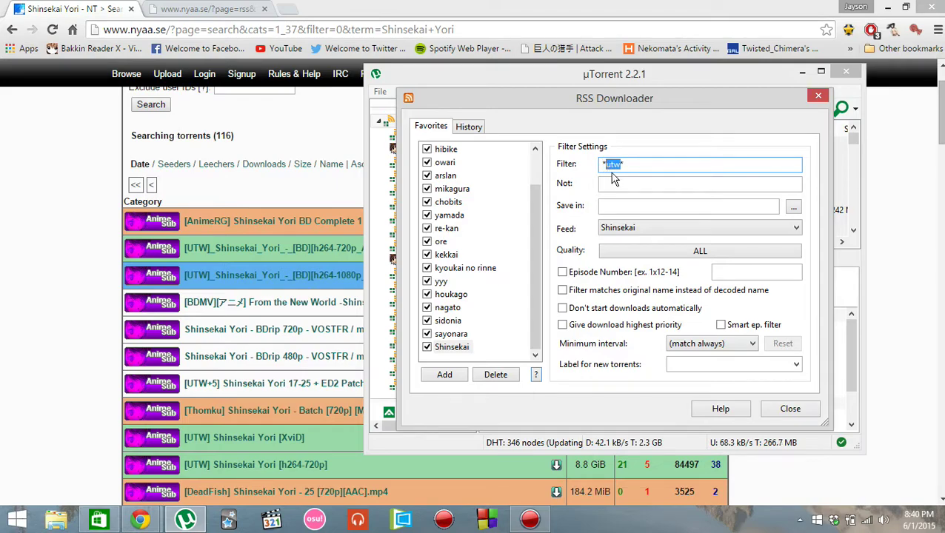
pyautogui.write('Animeh')
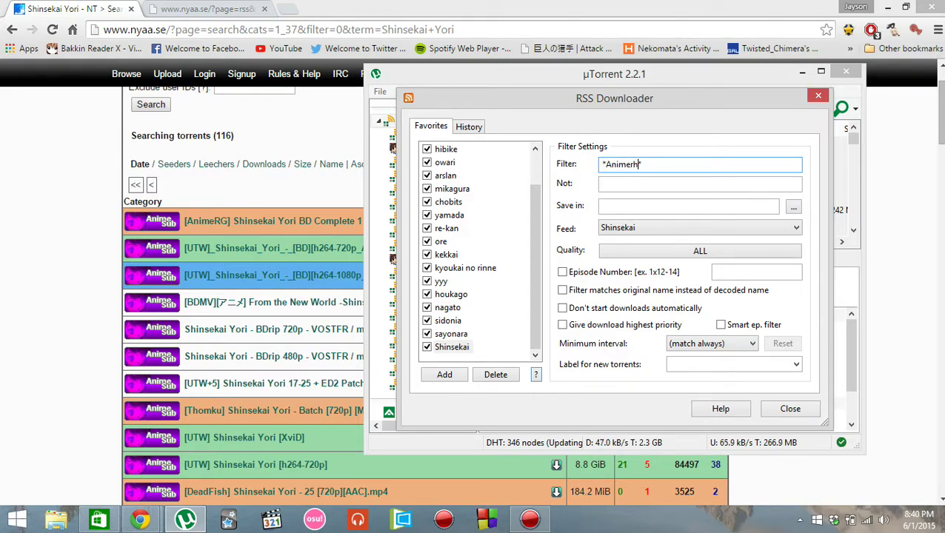
pyautogui.write('g*')
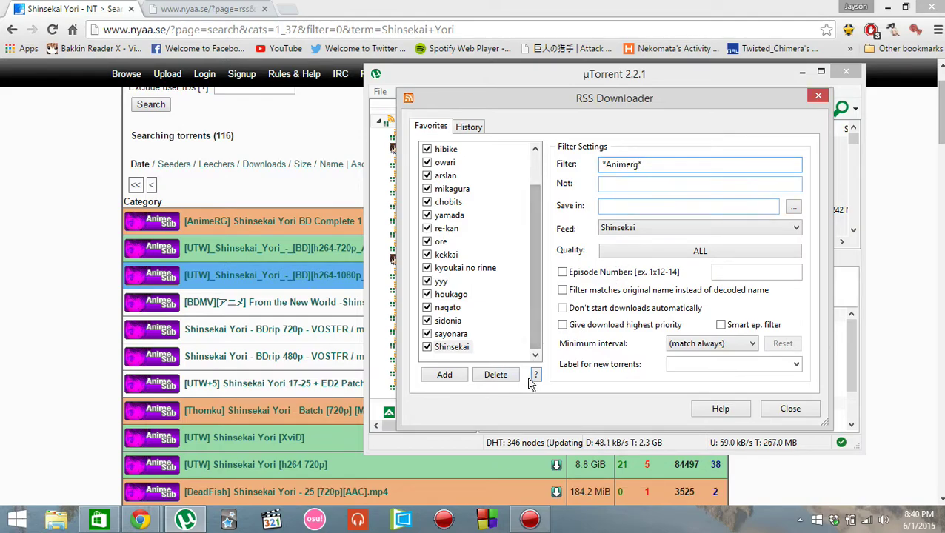
pyautogui.click(536, 375)
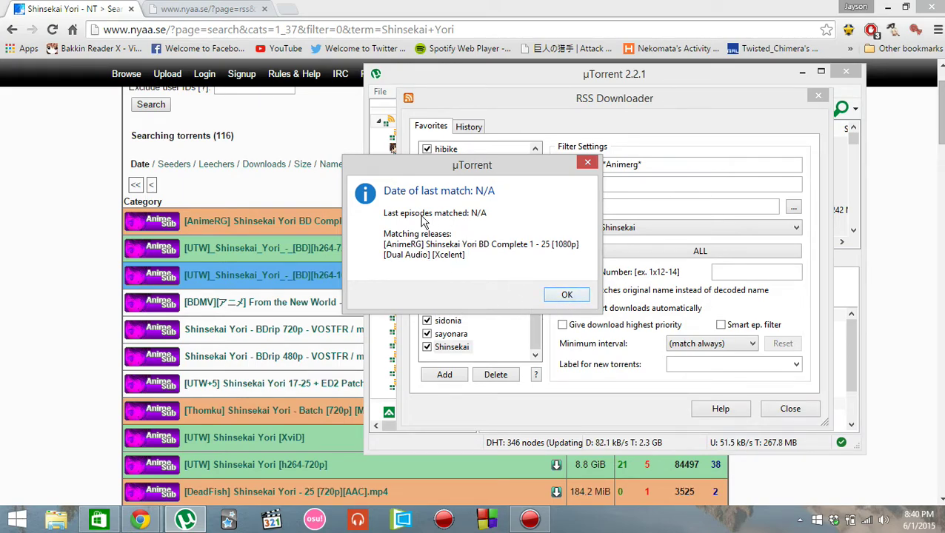
pyautogui.click(567, 296)
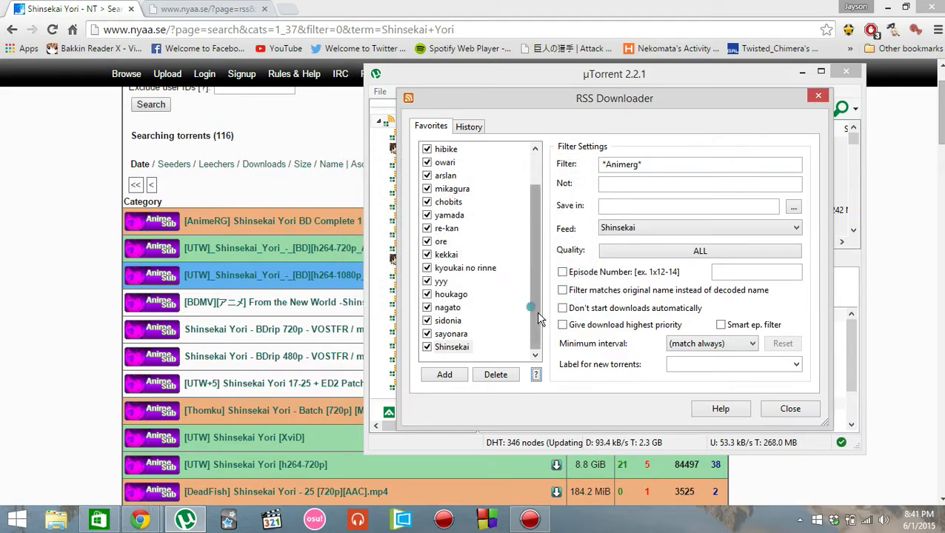
# Step: Select the houkago favorite and examine its filter text, feed and quality options
pyautogui.moveTo(536, 311); pyautogui.dragTo(538, 250)
pyautogui.scroll(-1, 541, 258)
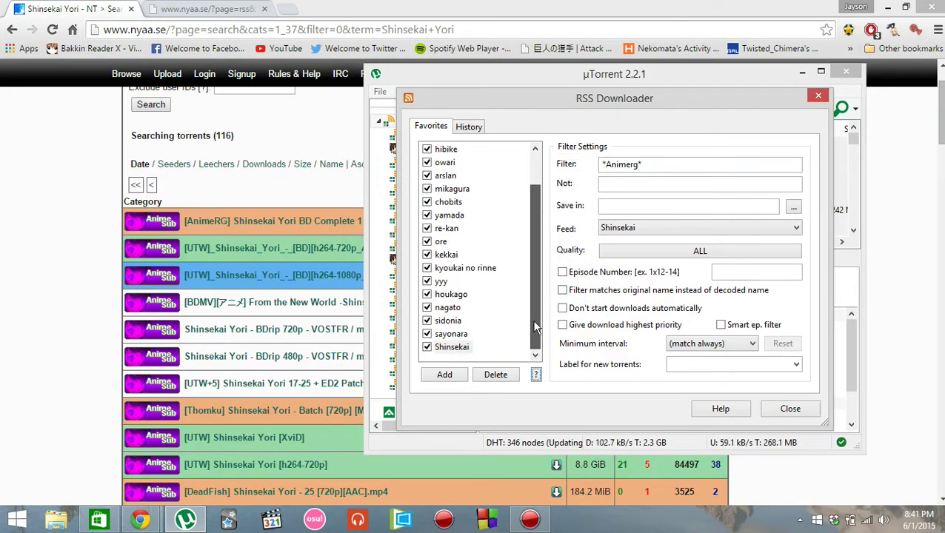
pyautogui.click(449, 293)
pyautogui.click(442, 281)
pyautogui.click(449, 295)
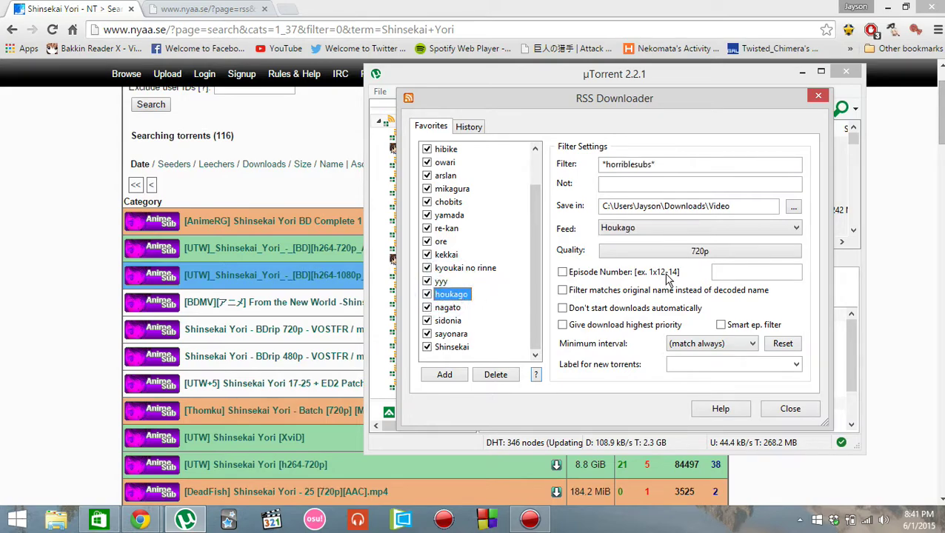
pyautogui.click(679, 253)
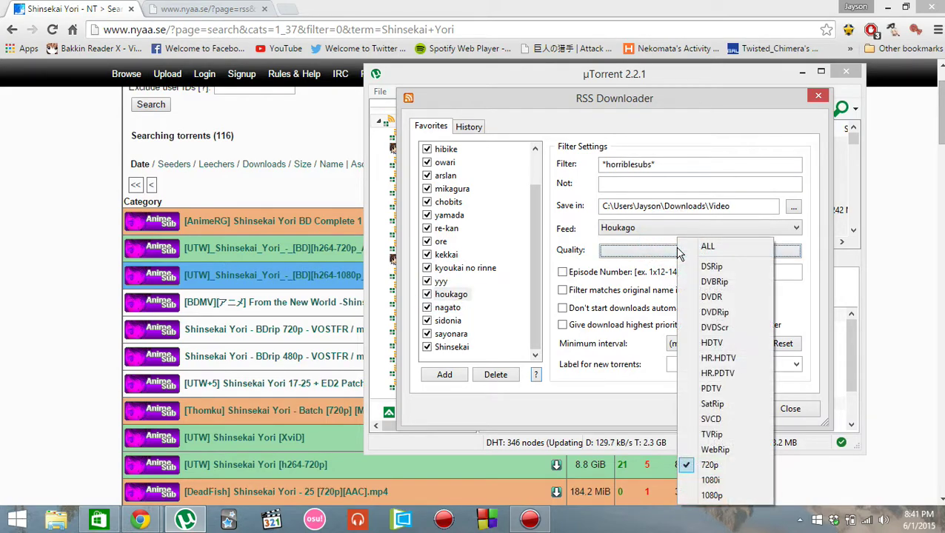
pyautogui.click(653, 163)
pyautogui.write('*')
pyautogui.click(662, 231)
pyautogui.click(660, 228)
# Step: Set the houkago favorite's quality to 1080p only and check its matching releases
pyautogui.click(659, 251)
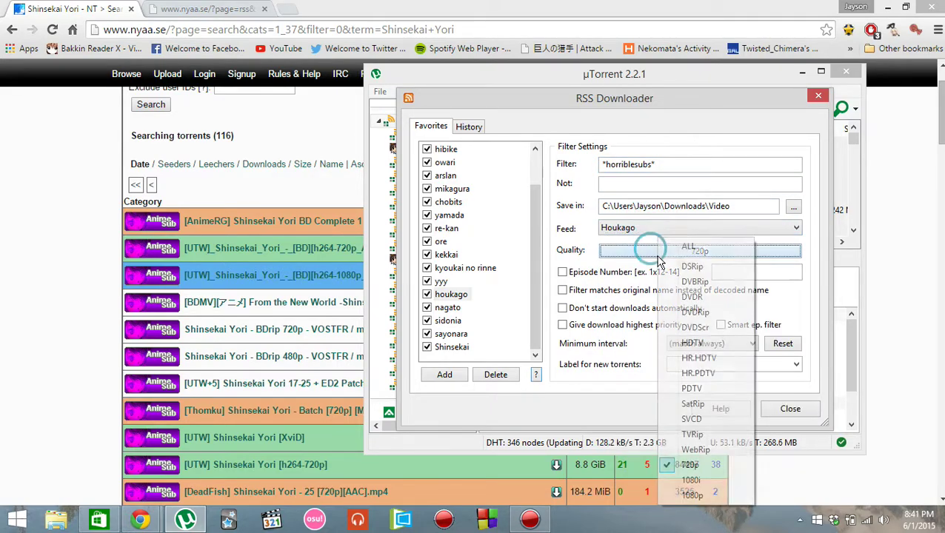
pyautogui.click(686, 468)
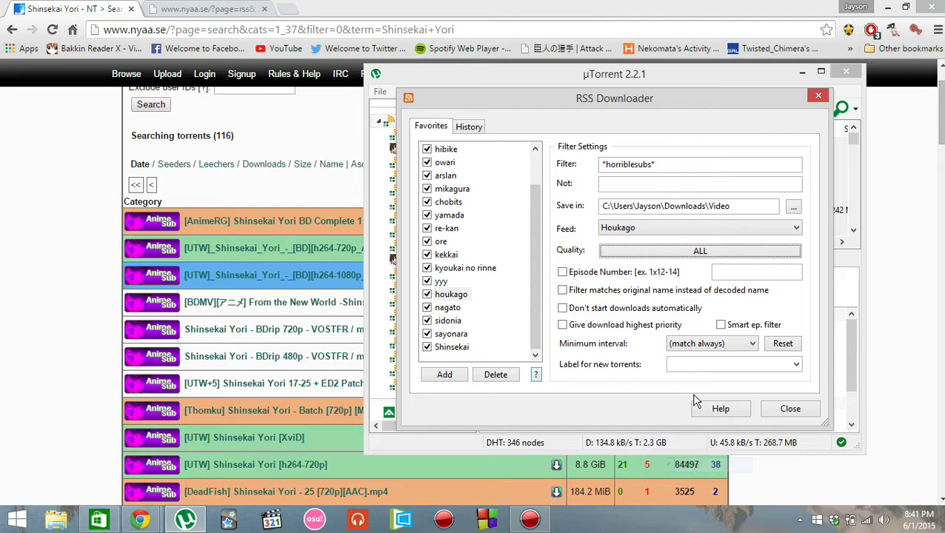
pyautogui.click(686, 251)
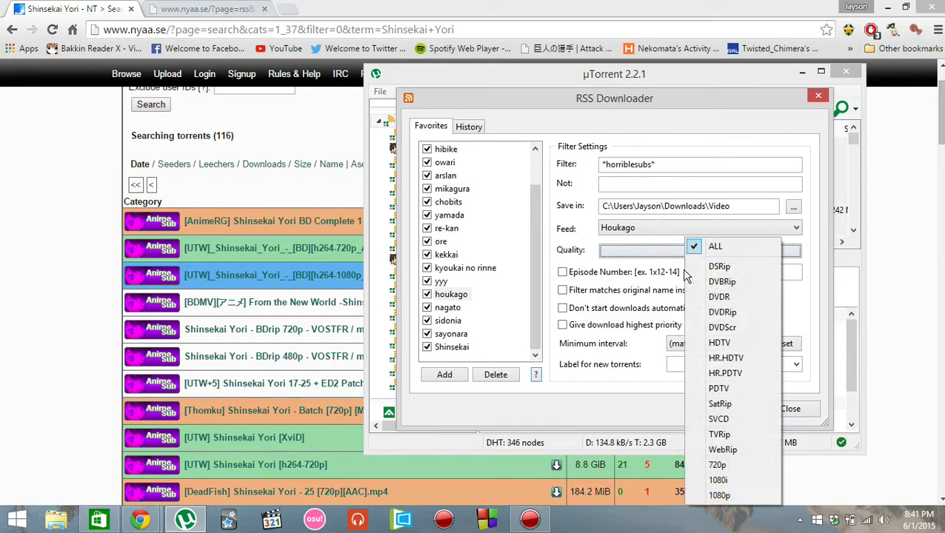
pyautogui.click(732, 497)
pyautogui.click(536, 375)
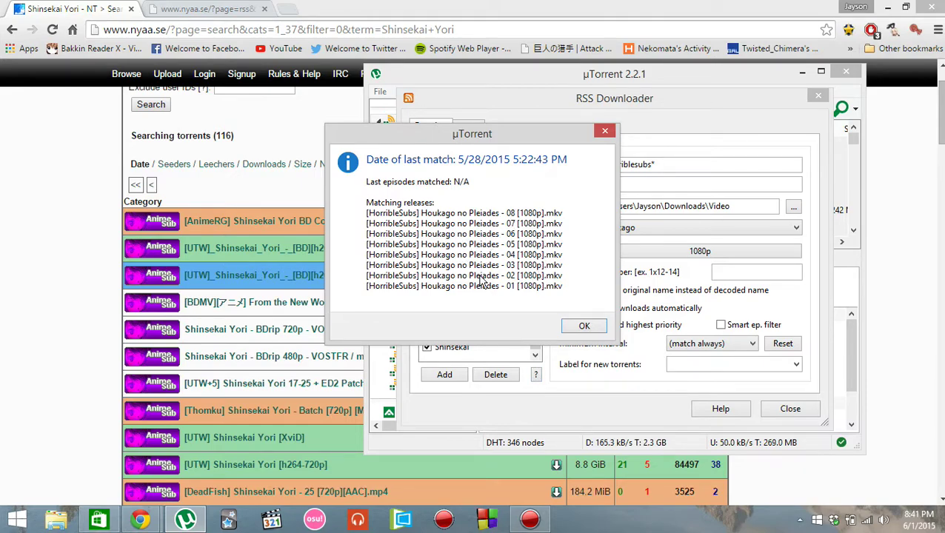
pyautogui.click(585, 327)
# Step: Set the houkago favorite's quality to 720p only and check its matching releases
pyautogui.click(666, 251)
pyautogui.click(696, 246)
pyautogui.click(667, 251)
pyautogui.click(708, 464)
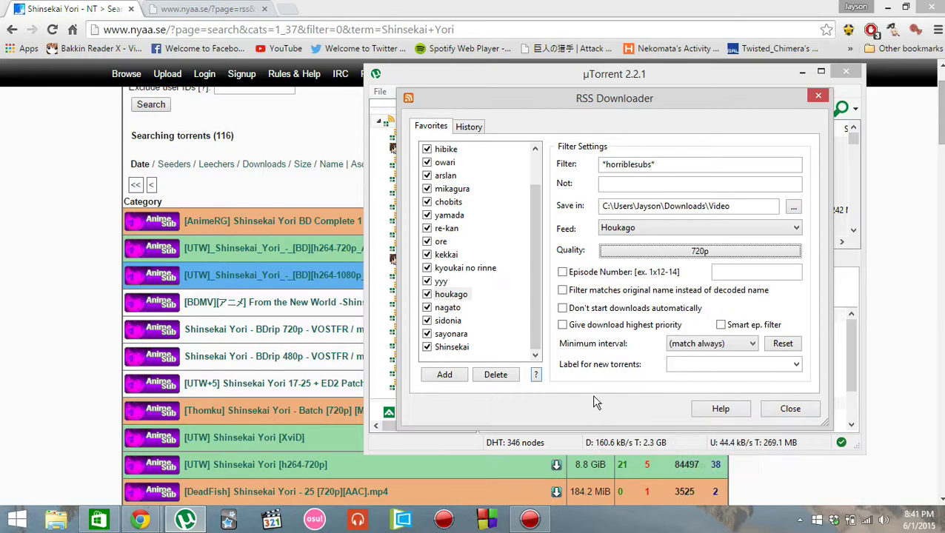
pyautogui.click(536, 375)
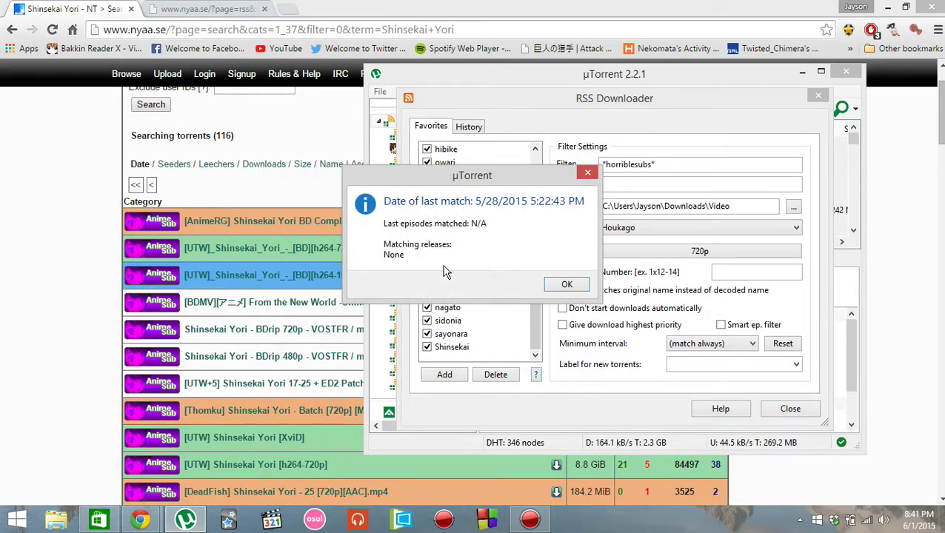
pyautogui.click(560, 287)
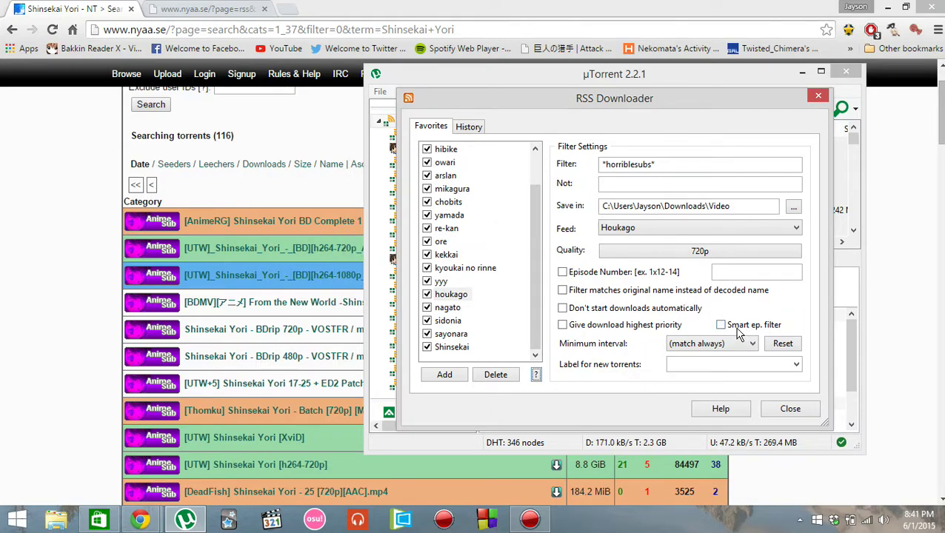
# Step: Set the houkago favorite's quality to ALL and check its matching releases with the smart episode filter enabled
pyautogui.click(696, 252)
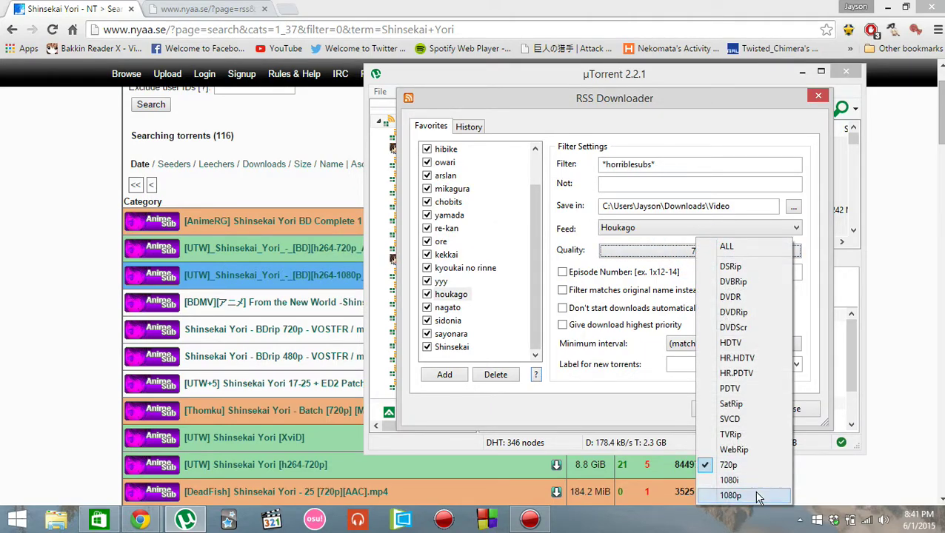
pyautogui.click(740, 247)
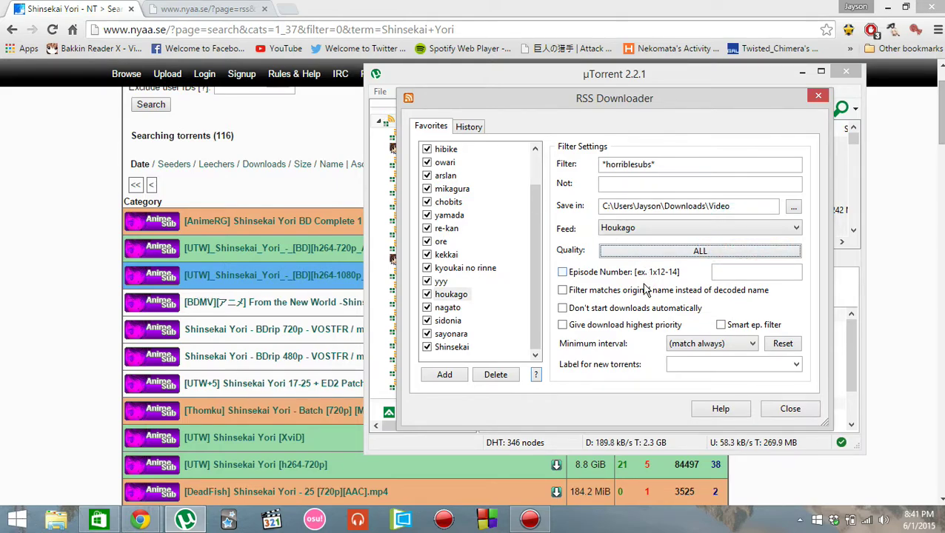
pyautogui.click(721, 325)
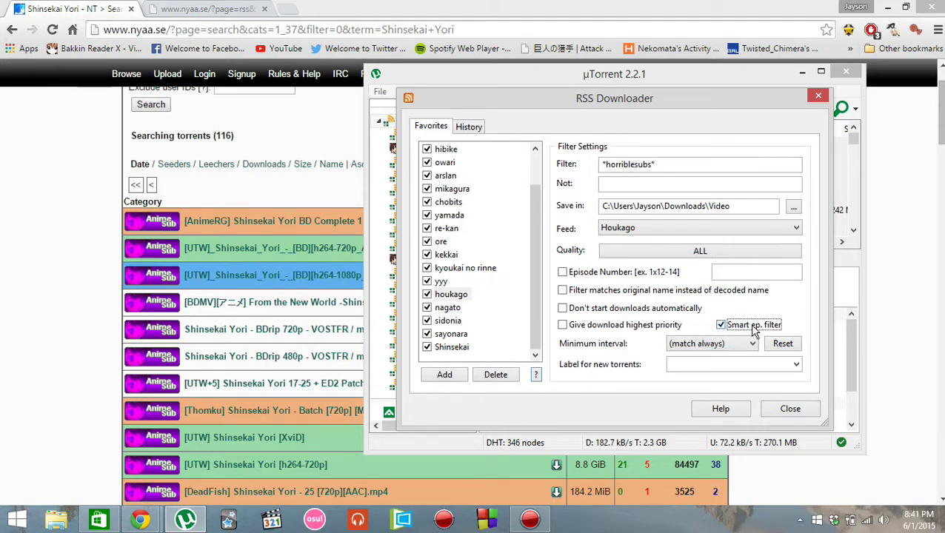
pyautogui.click(537, 374)
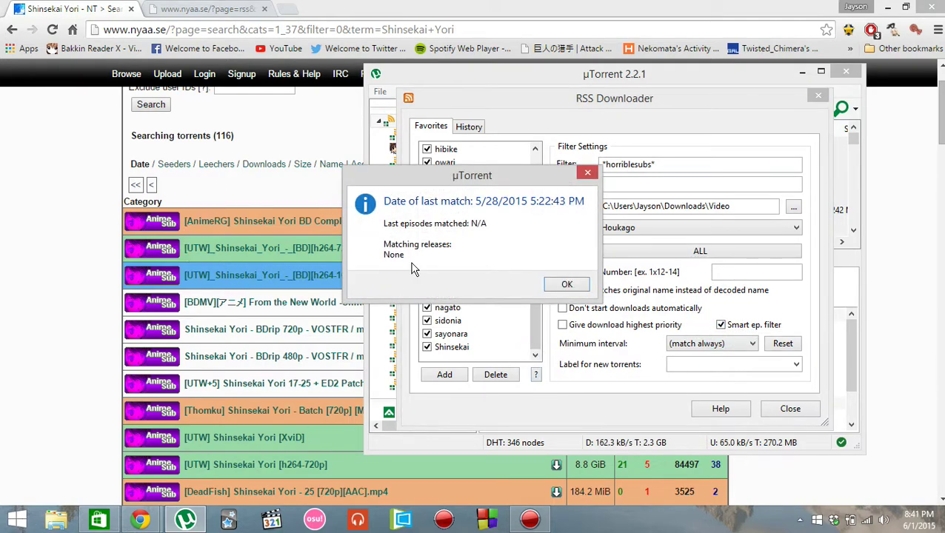
pyautogui.click(572, 286)
# Step: Turn off the houkago favorite's smart episode filter and check its matching releases
pyautogui.click(720, 325)
pyautogui.click(537, 374)
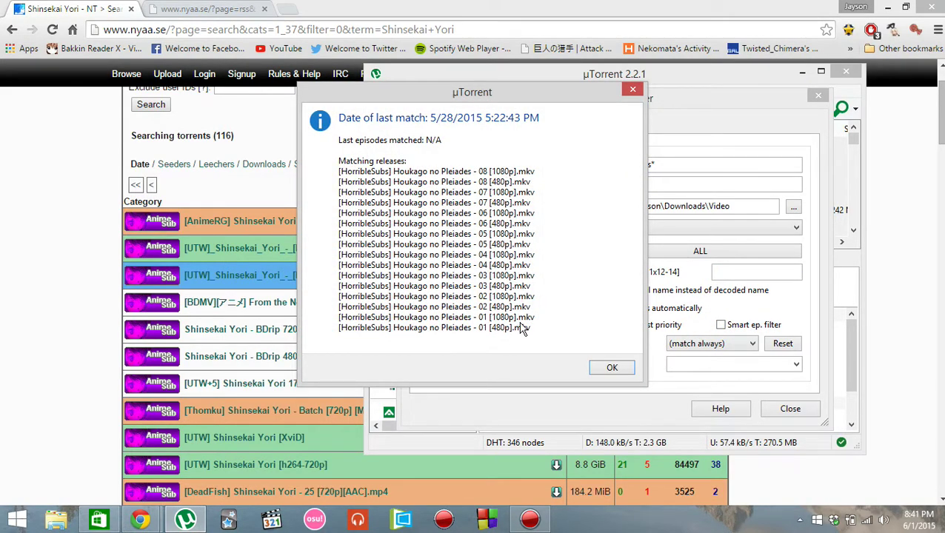
pyautogui.click(610, 374)
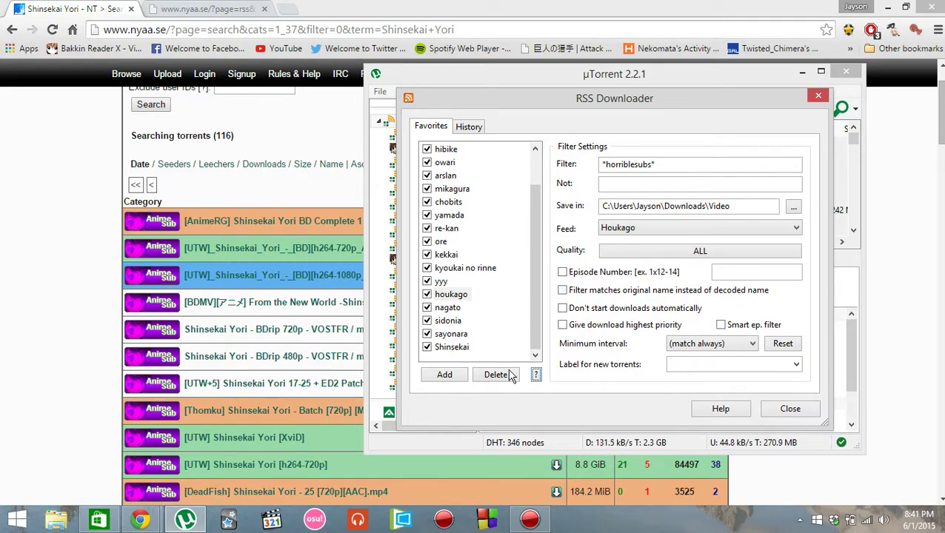
pyautogui.moveTo(535, 330); pyautogui.dragTo(538, 357)
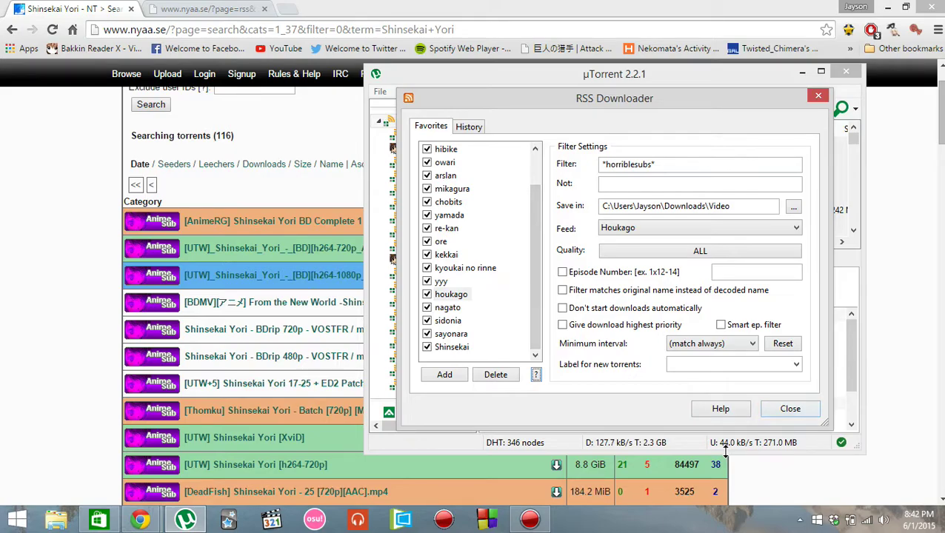